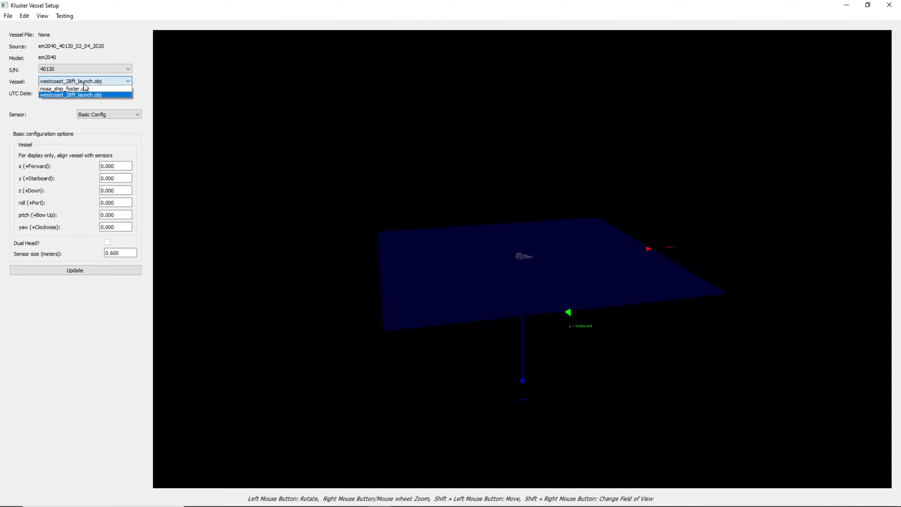
Try the noaa_ship_foster.obj vessel model and look at the available model files in File Explorer's vessel_stl_files folder
{"action": "left_click", "coordinate": [82, 91]}
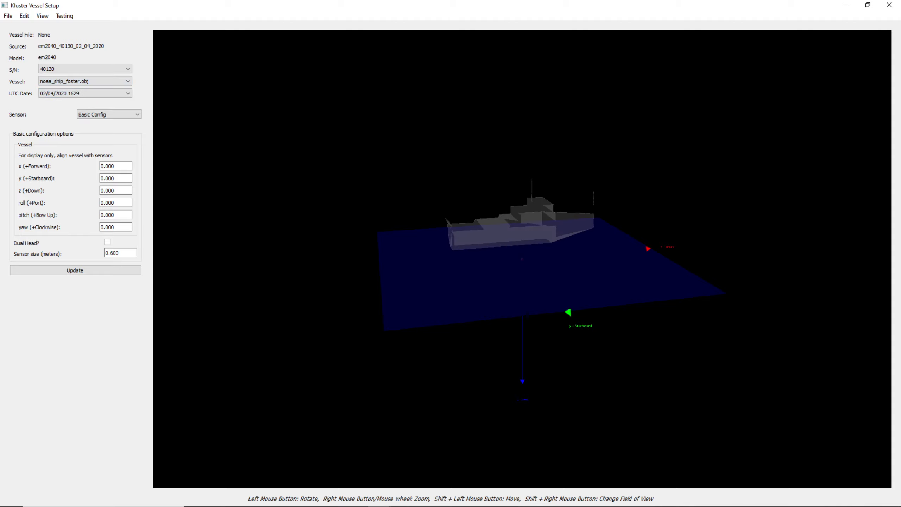
{"action": "key", "text": "alt+Tab"}
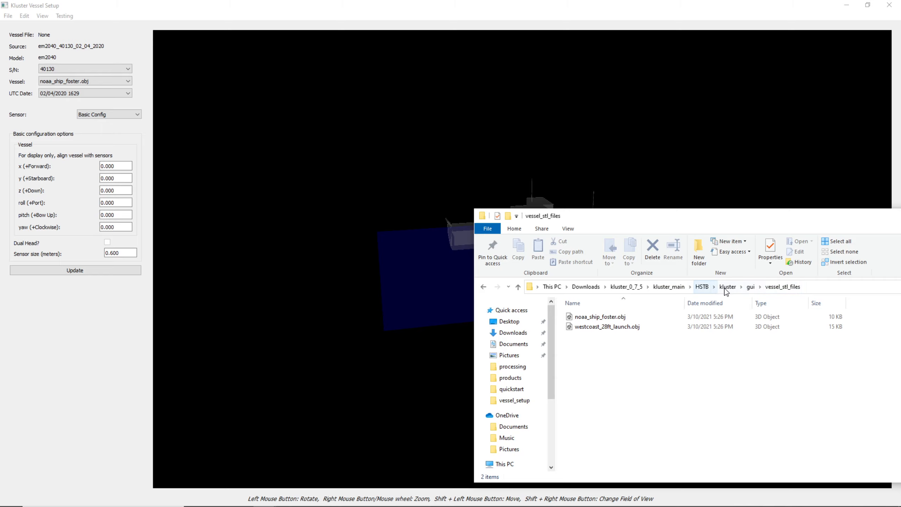
{"action": "left_click", "coordinate": [629, 326]}
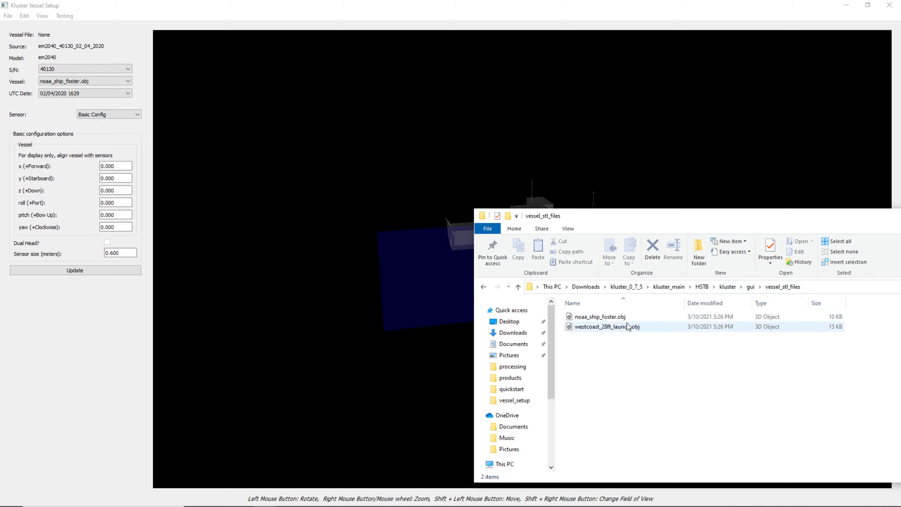
Return to Kluster Vessel Setup and set the vessel model to westcoast_28ft_launch.obj
{"action": "left_click", "coordinate": [99, 82]}
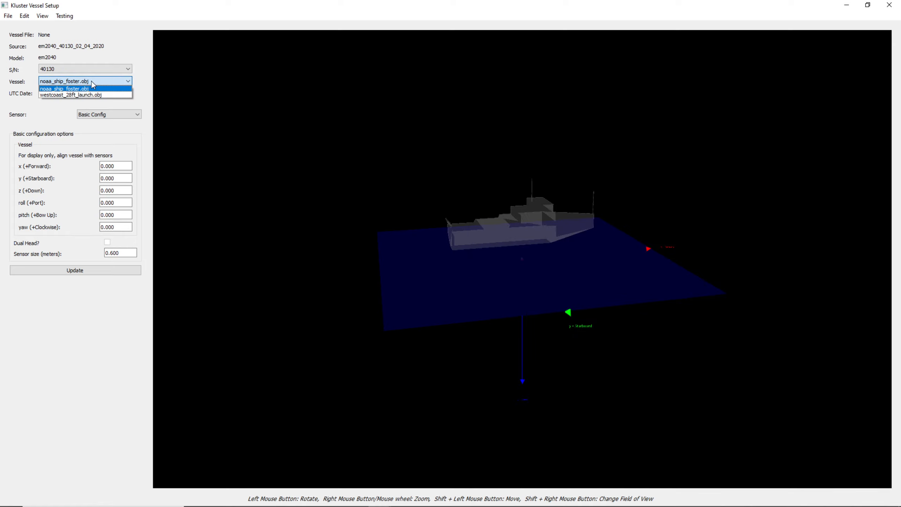
{"action": "left_click", "coordinate": [426, 197]}
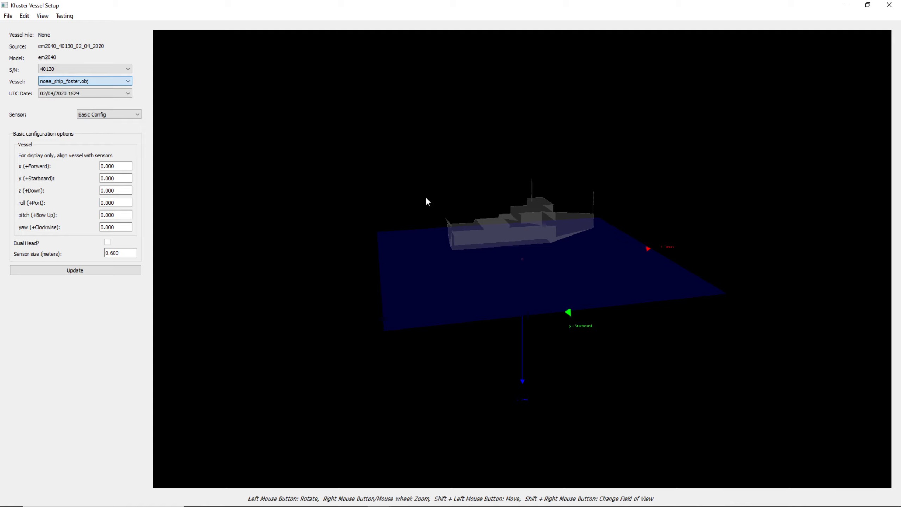
{"action": "left_click", "coordinate": [83, 81]}
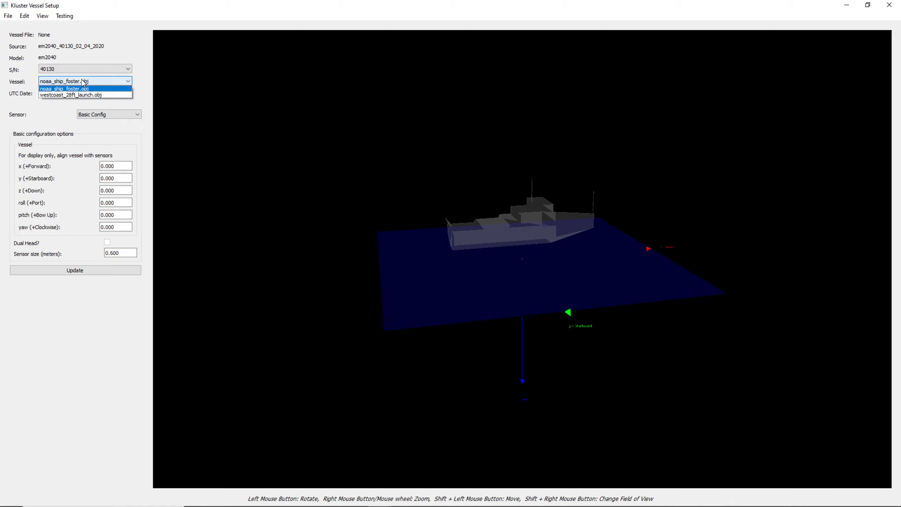
{"action": "left_click", "coordinate": [95, 96]}
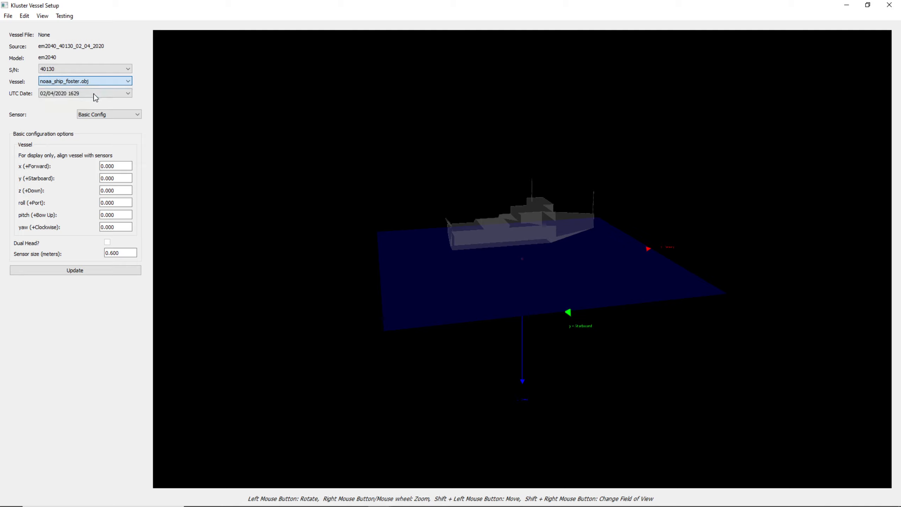
Show the Waterline sensor settings and hide the waterline plane in the 3D view
{"action": "scroll", "coordinate": [478, 279], "scroll_direction": "up", "scroll_amount": 5}
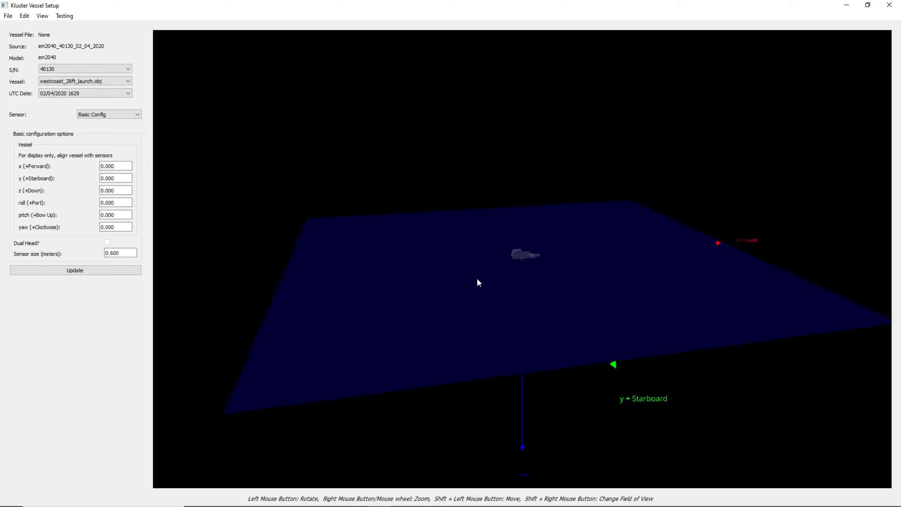
{"action": "left_click", "coordinate": [106, 114]}
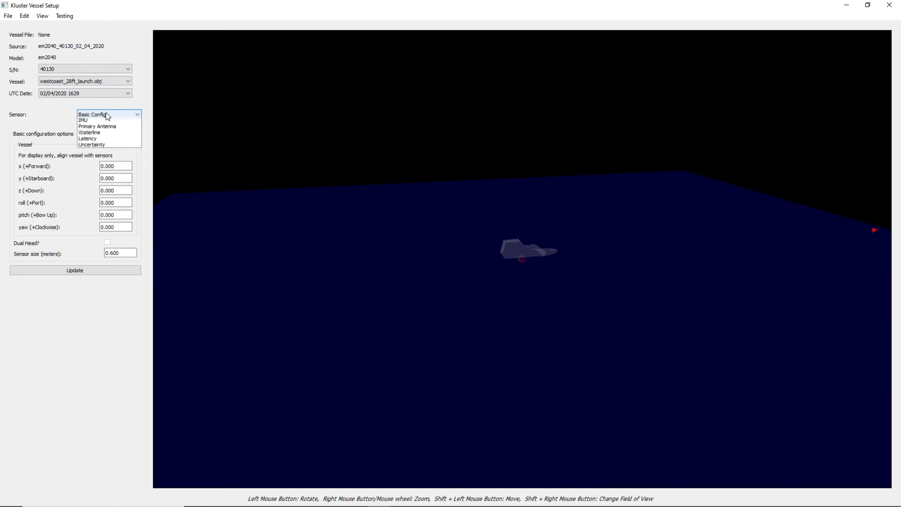
{"action": "left_click", "coordinate": [93, 159]}
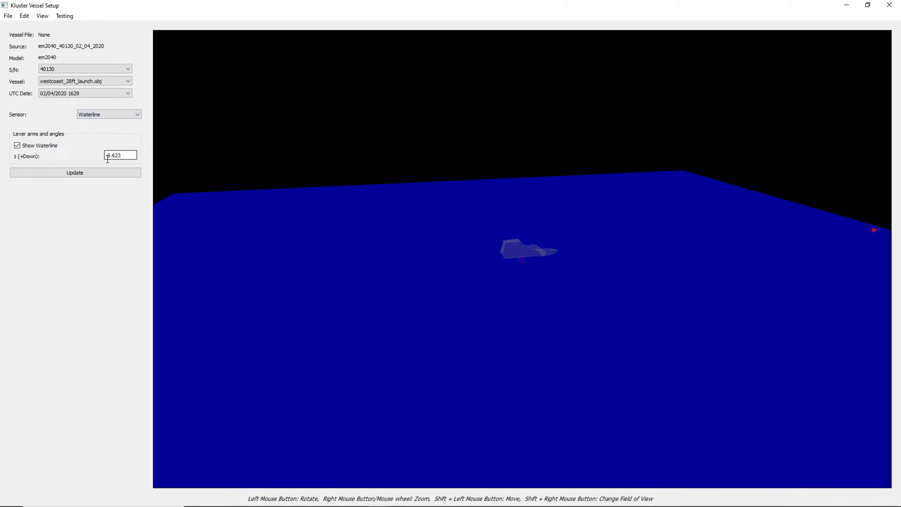
{"action": "left_click", "coordinate": [17, 146]}
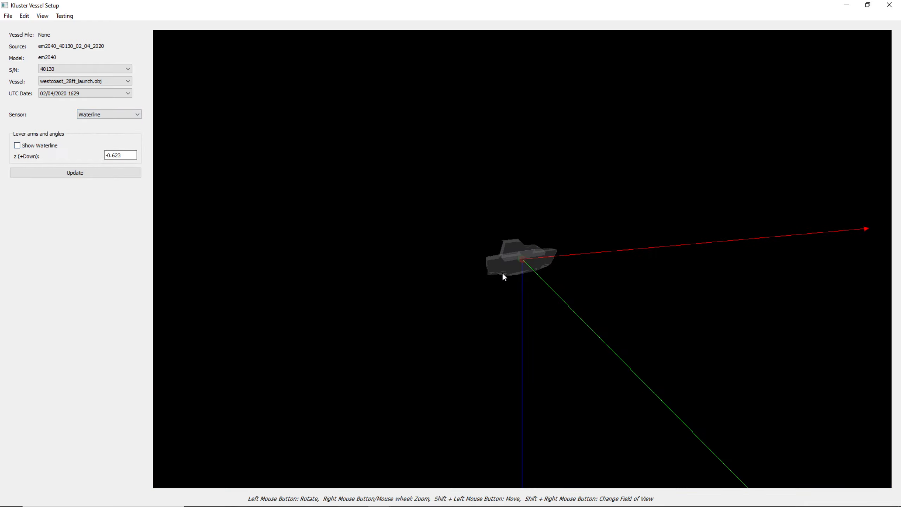
{"action": "left_click_drag", "start_coordinate": [503, 272], "coordinate": [546, 261]}
{"action": "scroll", "coordinate": [524, 263], "scroll_direction": "up", "scroll_amount": 3}
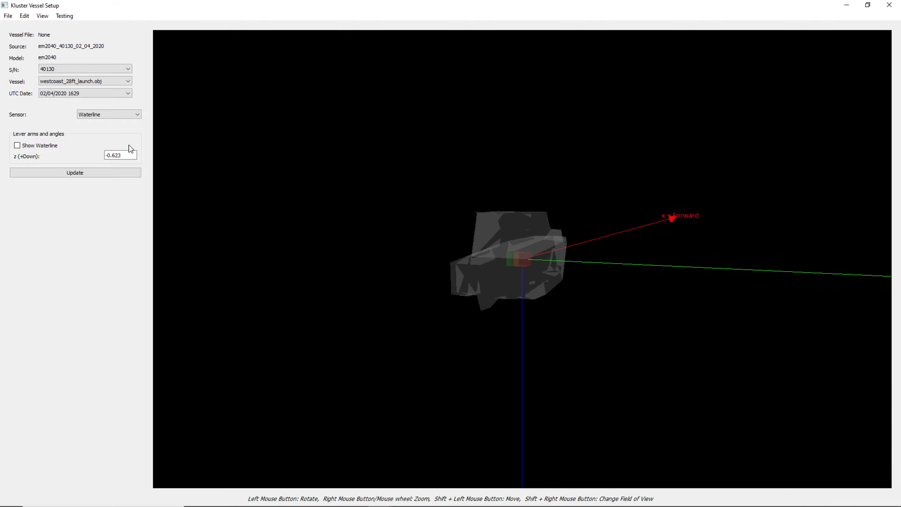
Examine the lever arms of the Sonar Transmitter and Sonar Receiver and their positions on the launch model
{"action": "left_click", "coordinate": [126, 115]}
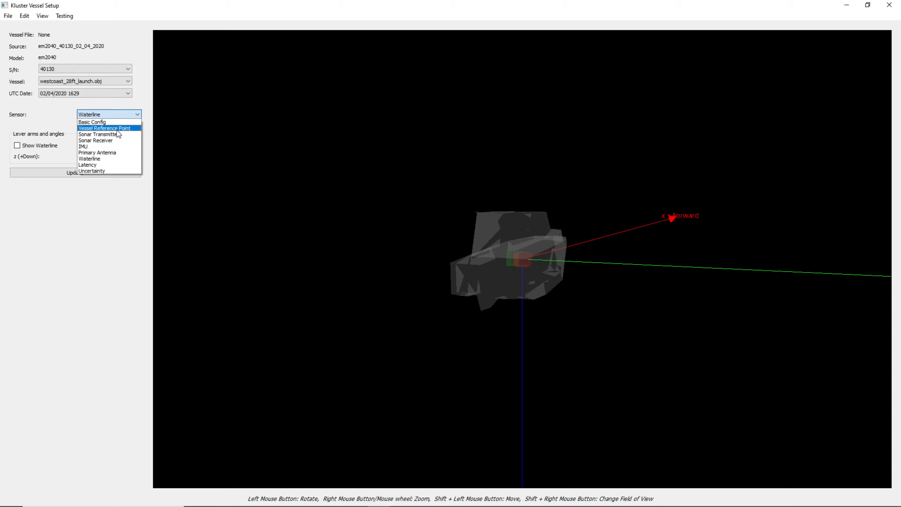
{"action": "left_click", "coordinate": [119, 134]}
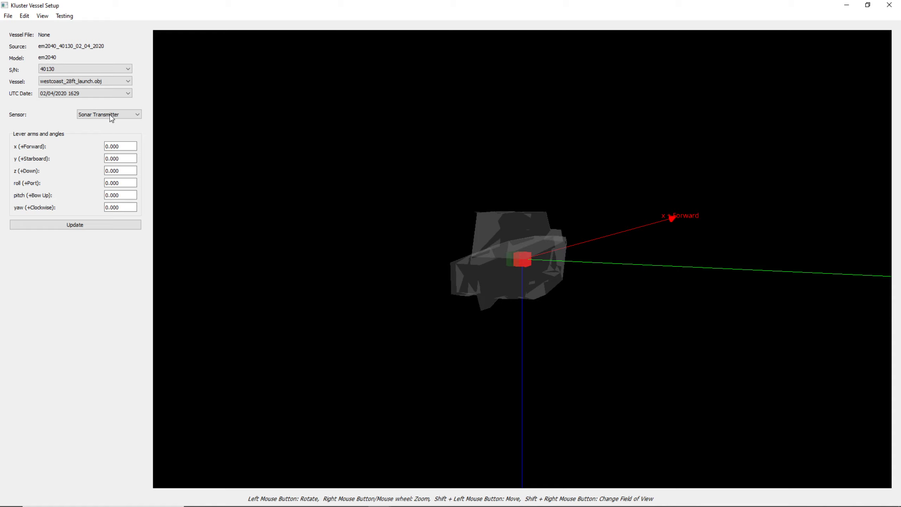
{"action": "scroll", "coordinate": [110, 114], "scroll_direction": "up", "scroll_amount": 1}
{"action": "scroll", "coordinate": [110, 115], "scroll_direction": "down", "scroll_amount": 3}
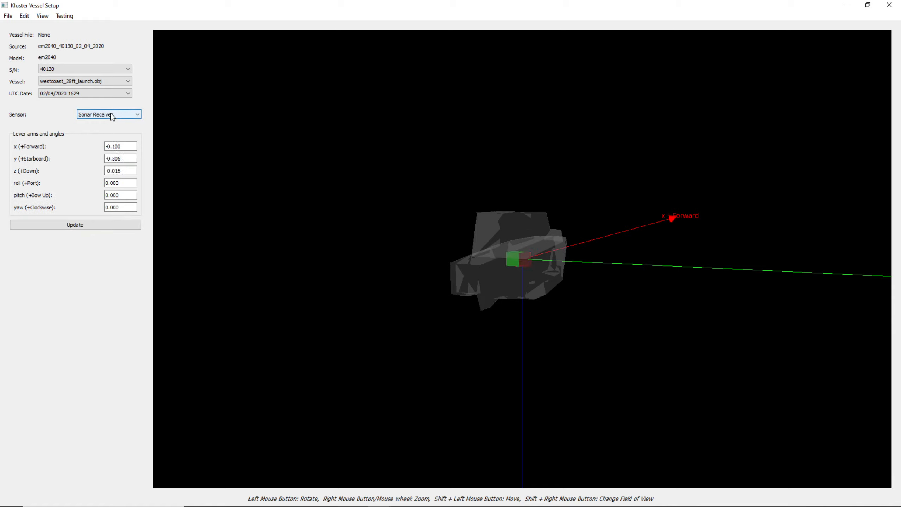
{"action": "scroll", "coordinate": [111, 114], "scroll_direction": "down", "scroll_amount": 1}
{"action": "scroll", "coordinate": [111, 115], "scroll_direction": "up", "scroll_amount": 2}
{"action": "mouse_move", "coordinate": [694, 282]}
{"action": "left_mouse_down"}
{"action": "mouse_move", "coordinate": [760, 284]}
{"action": "mouse_move", "coordinate": [688, 284]}
{"action": "mouse_move", "coordinate": [699, 280]}
{"action": "left_mouse_up"}
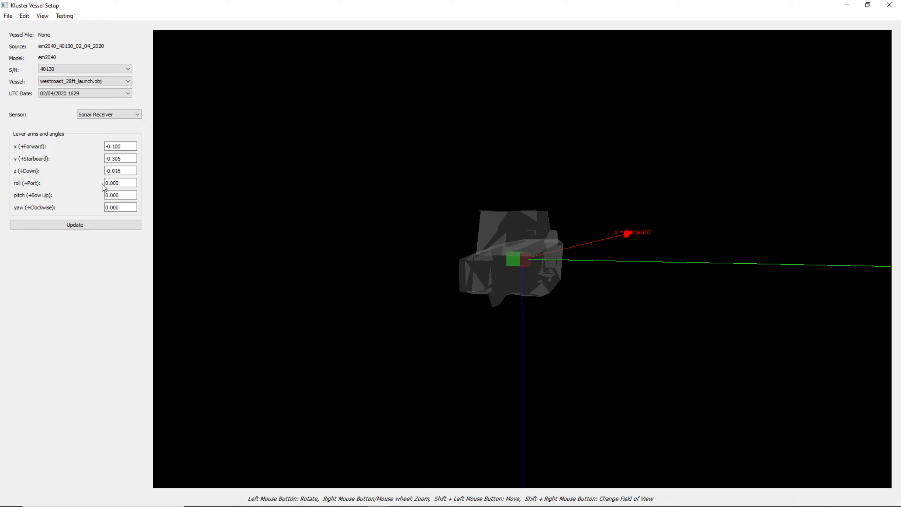
{"action": "left_click_drag", "start_coordinate": [508, 287], "coordinate": [511, 294]}
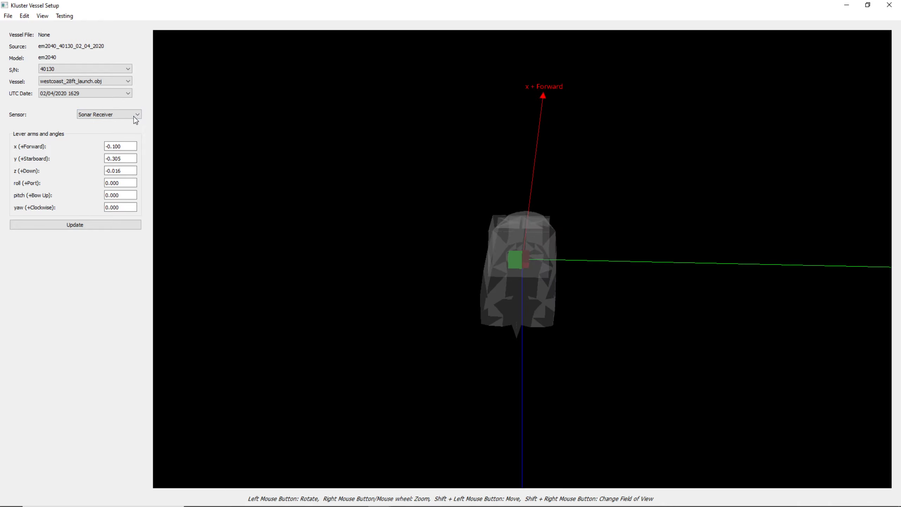
{"action": "scroll", "coordinate": [130, 118], "scroll_direction": "down", "scroll_amount": 1}
{"action": "scroll", "coordinate": [129, 118], "scroll_direction": "up", "scroll_amount": 1}
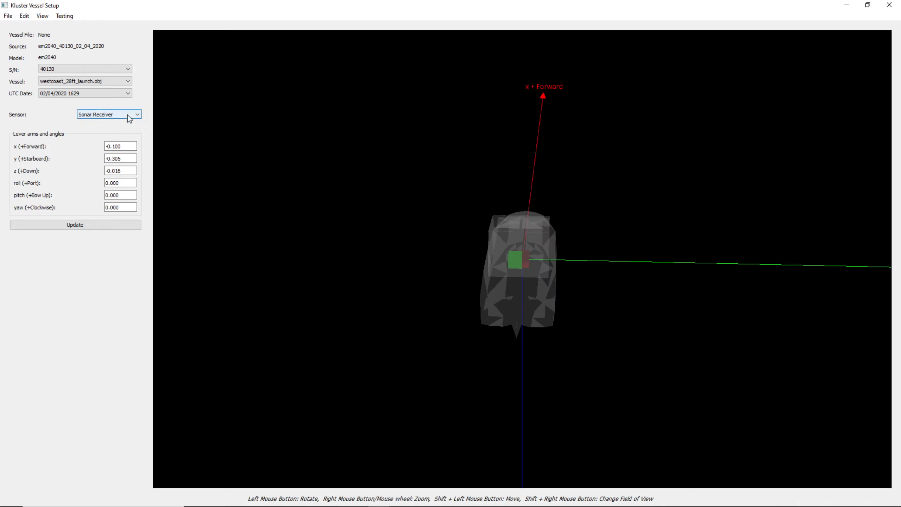
{"action": "left_click_drag", "start_coordinate": [567, 311], "coordinate": [535, 288]}
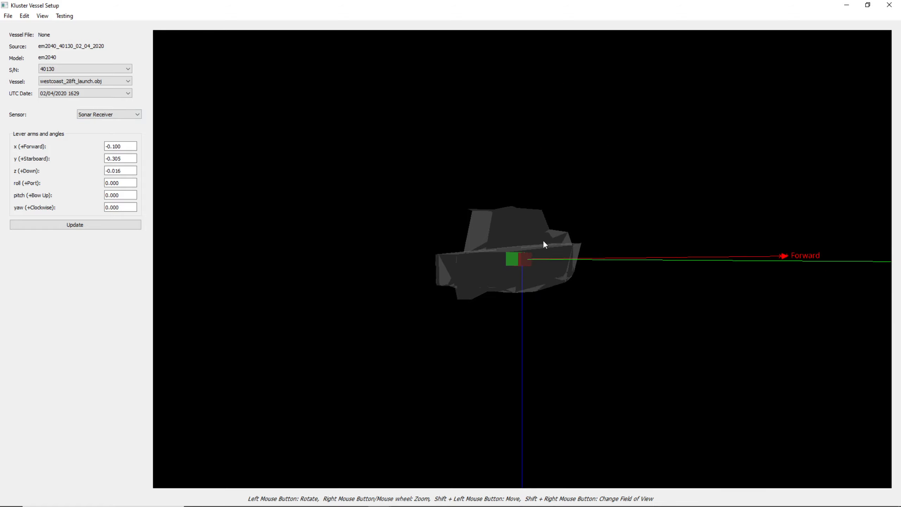
Display the Basic Config settings and inspect how the launch model lines up with the sensors
{"action": "left_click", "coordinate": [122, 117]}
{"action": "left_click", "coordinate": [112, 116]}
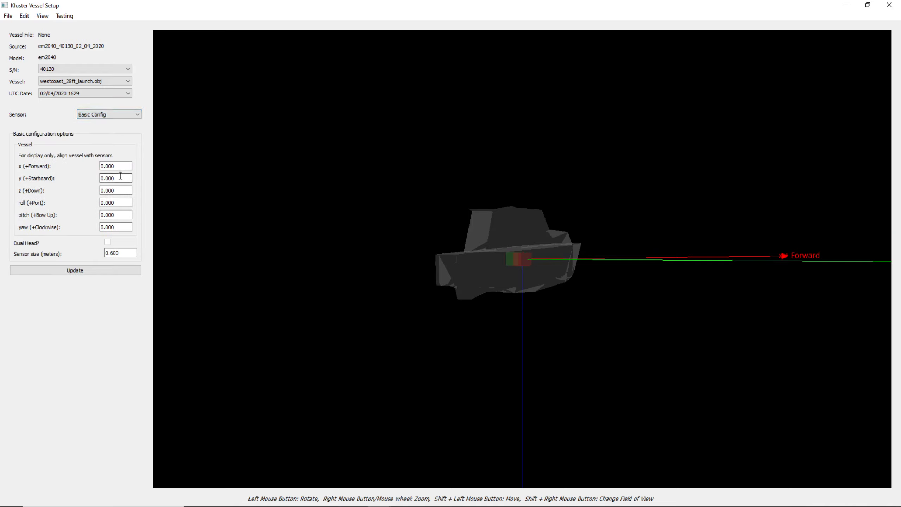
{"action": "left_click_drag", "start_coordinate": [555, 280], "coordinate": [556, 291]}
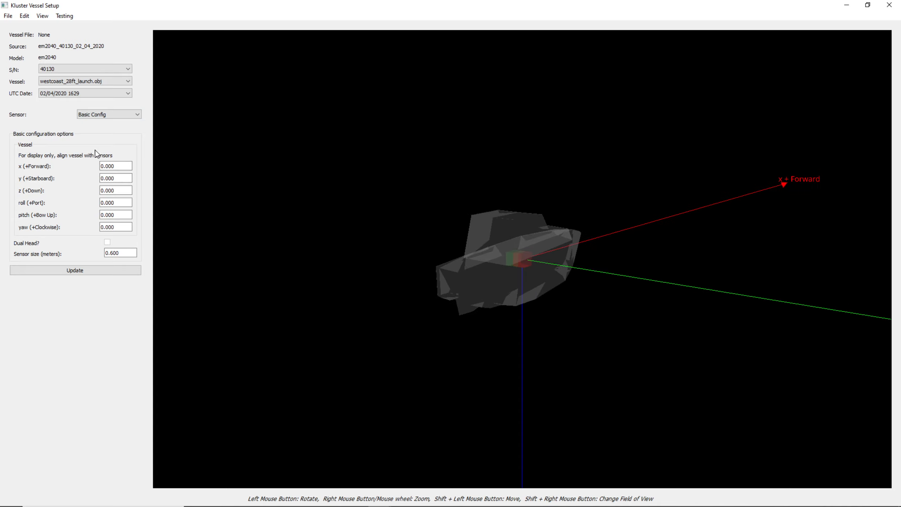
{"action": "left_click_drag", "start_coordinate": [505, 307], "coordinate": [522, 253]}
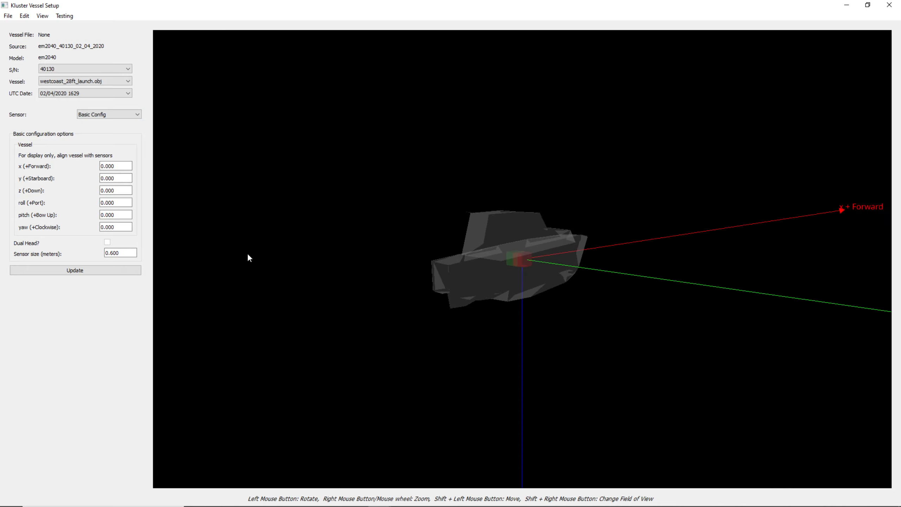
{"action": "left_click_drag", "start_coordinate": [427, 300], "coordinate": [458, 298]}
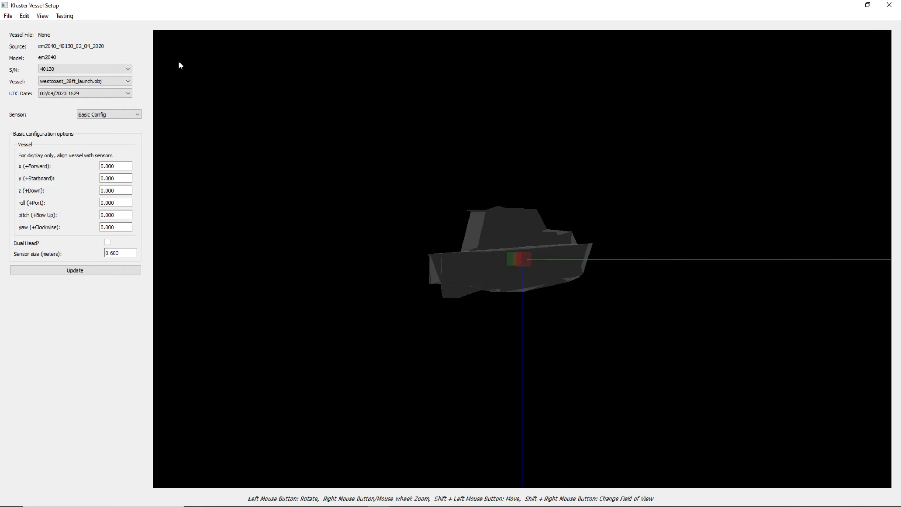
Hide the vessel model to see only the sensors, and show it again
{"action": "left_click", "coordinate": [42, 16]}
{"action": "left_click", "coordinate": [52, 25]}
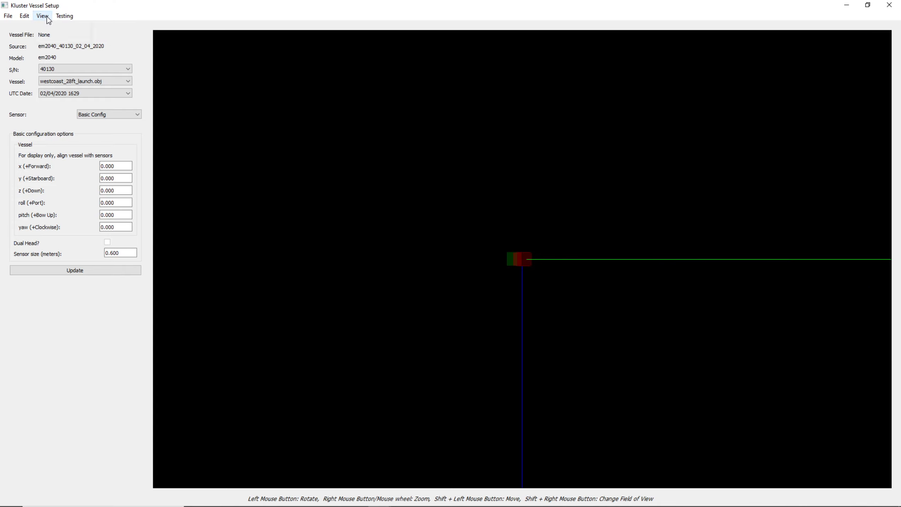
{"action": "left_click", "coordinate": [42, 15]}
{"action": "left_click", "coordinate": [52, 25]}
{"action": "left_click_drag", "start_coordinate": [357, 229], "coordinate": [289, 214]}
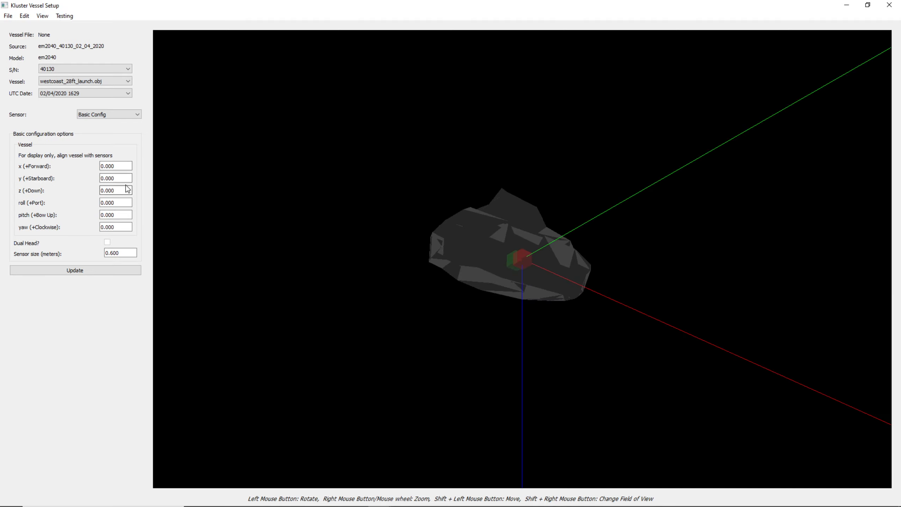
{"action": "left_click_drag", "start_coordinate": [158, 176], "coordinate": [156, 162]}
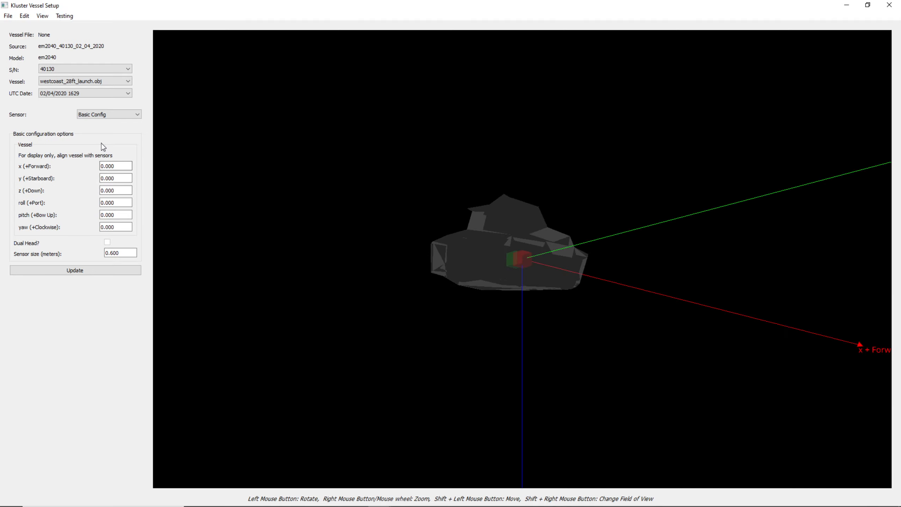
Try a vessel z (+Down) offset of 1 in the basic configuration and update the display
{"action": "double_click", "coordinate": [109, 191]}
{"action": "type", "text": "1"}
{"action": "left_click", "coordinate": [118, 273]}
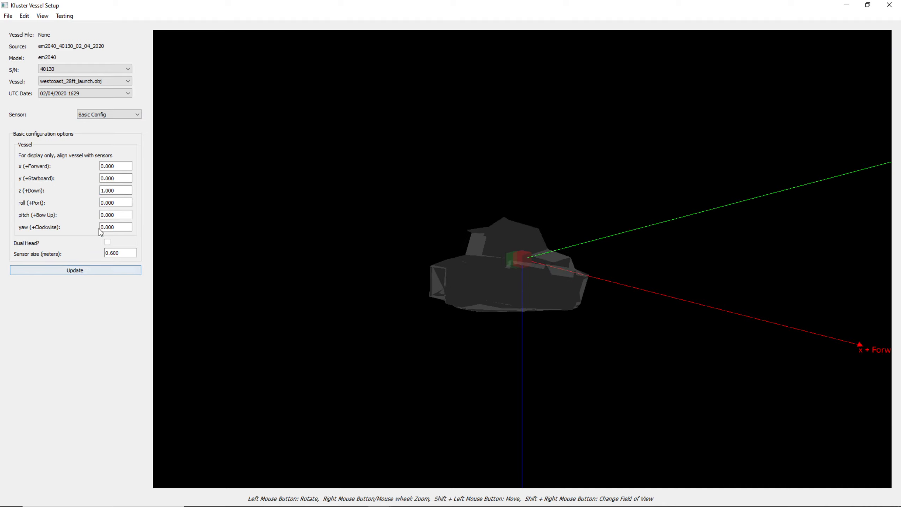
Try a vessel z (+Down) offset of -1 and update the display
{"action": "double_click", "coordinate": [119, 191]}
{"action": "type", "text": "-"}
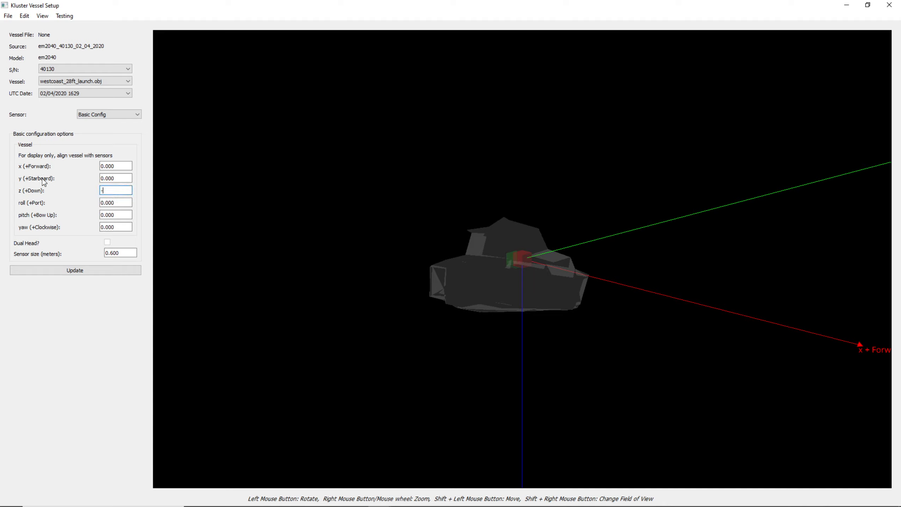
{"action": "type", "text": "1"}
{"action": "left_click", "coordinate": [77, 270]}
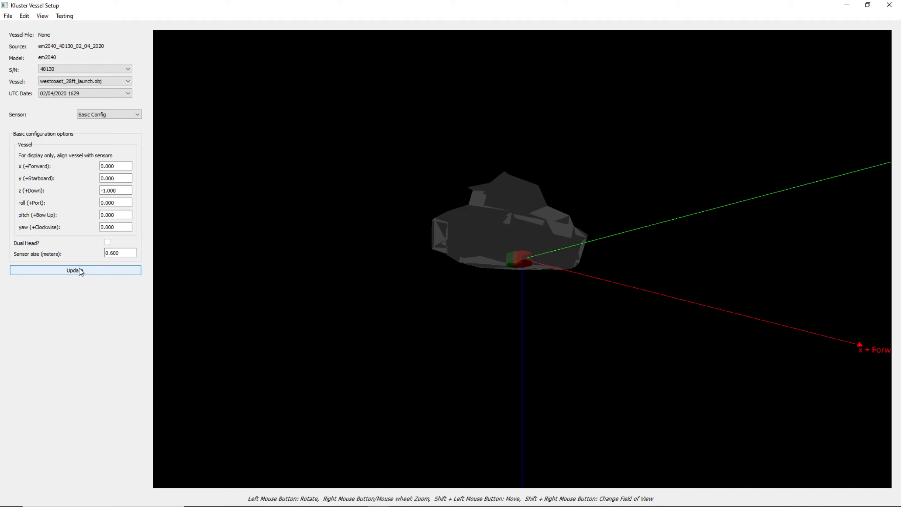
Set the vessel's z (+Down) offset to -1.1 and update the display
{"action": "triple_click", "coordinate": [118, 190]}
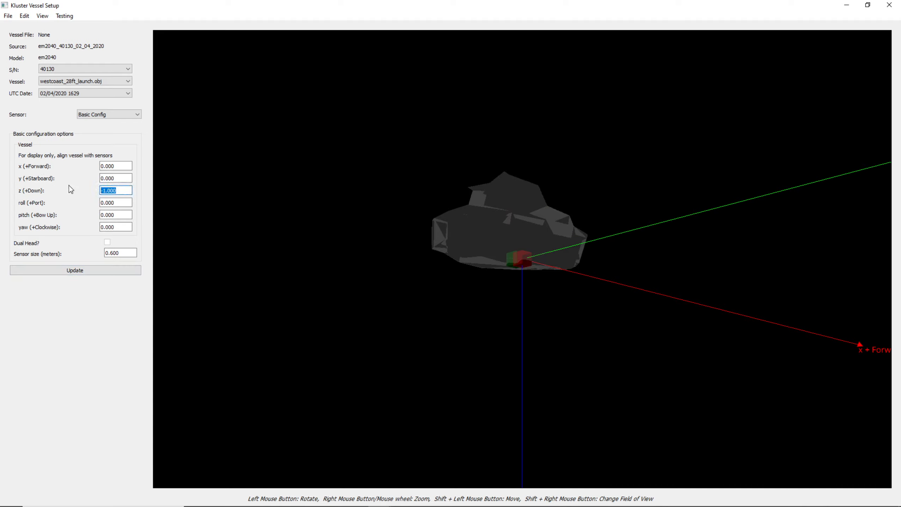
{"action": "type", "text": "-1.1"}
{"action": "left_click", "coordinate": [93, 270]}
Set the vessel's x (+Forward) offset to -0.2 and update the display
{"action": "left_click_drag", "start_coordinate": [601, 296], "coordinate": [486, 275]}
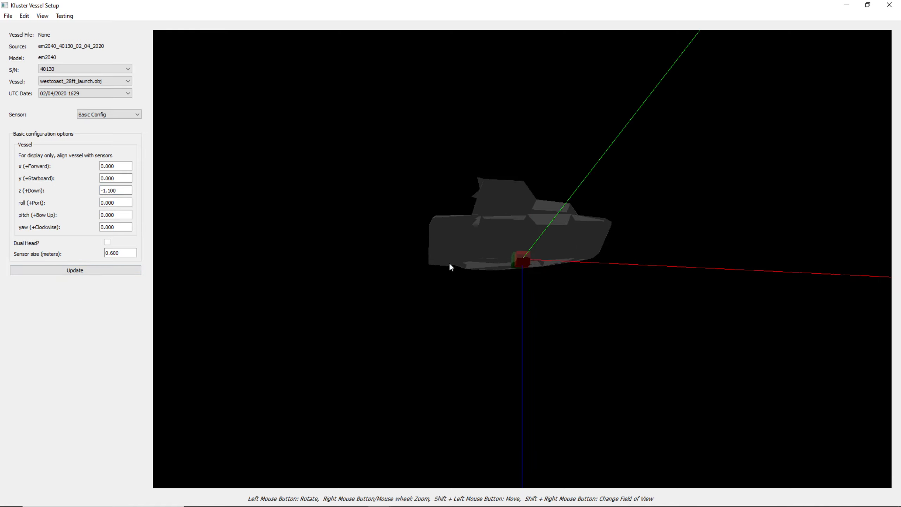
{"action": "left_click_drag", "start_coordinate": [123, 166], "coordinate": [93, 167]}
{"action": "type", "text": "-0.2"}
{"action": "left_click", "coordinate": [82, 269]}
Set the sensor size to 0.3 meters and update the display
{"action": "left_click_drag", "start_coordinate": [511, 334], "coordinate": [568, 316]}
{"action": "left_click_drag", "start_coordinate": [136, 253], "coordinate": [58, 248]}
{"action": "type", "text": "0.3"}
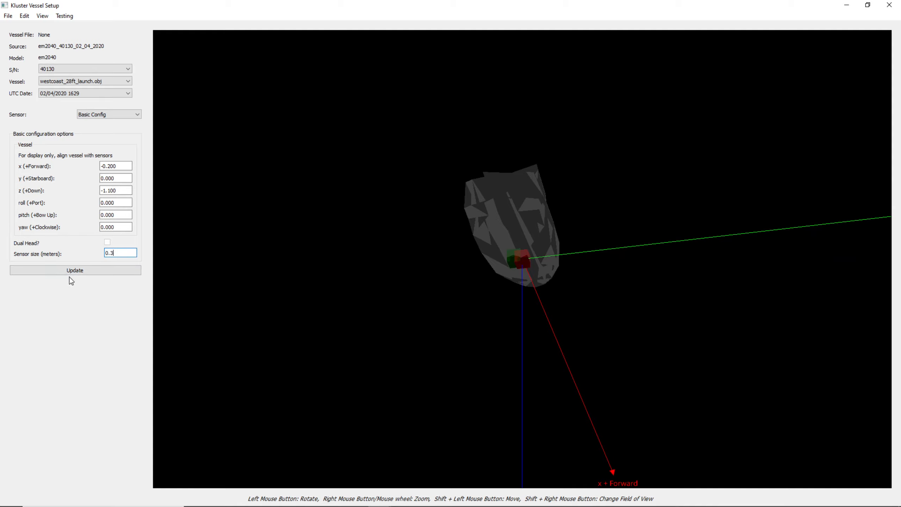
{"action": "left_click", "coordinate": [93, 273]}
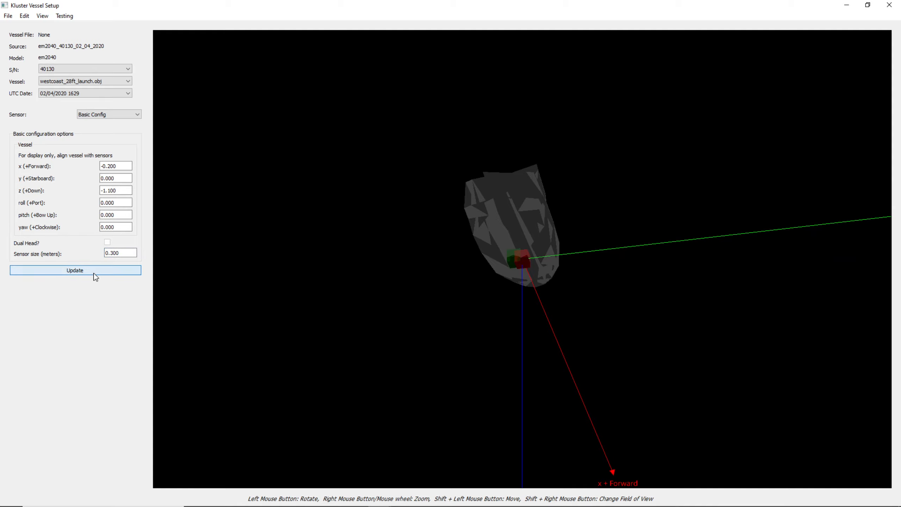
Open the Waterline sensor settings, show the waterline plane and check it against the launch model
{"action": "left_click_drag", "start_coordinate": [496, 295], "coordinate": [476, 308]}
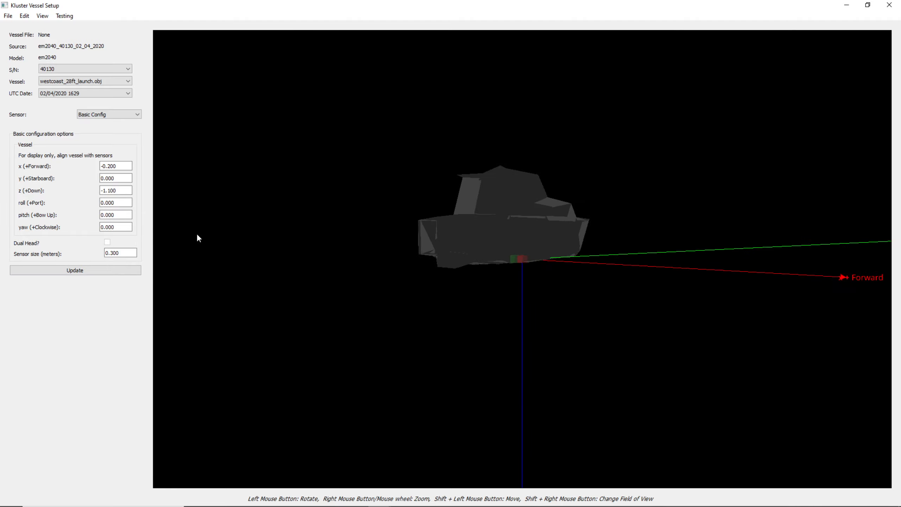
{"action": "left_click", "coordinate": [106, 114]}
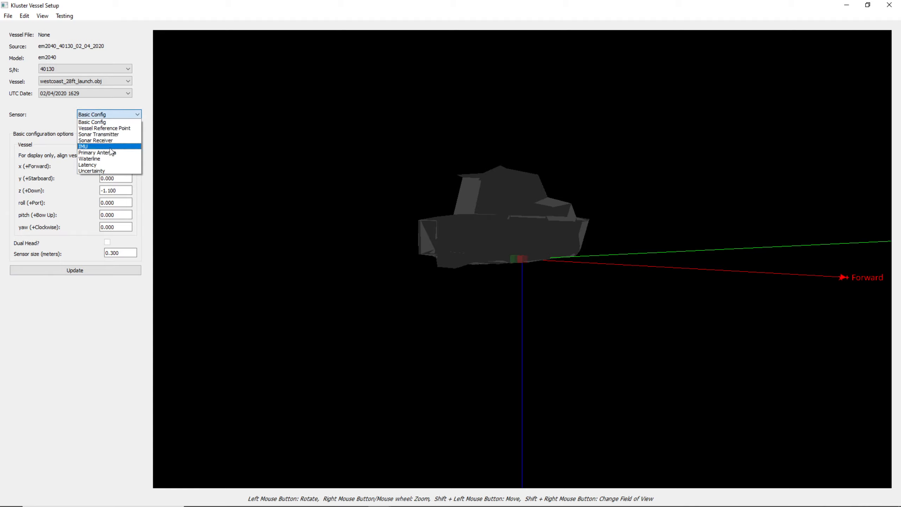
{"action": "left_click", "coordinate": [106, 159]}
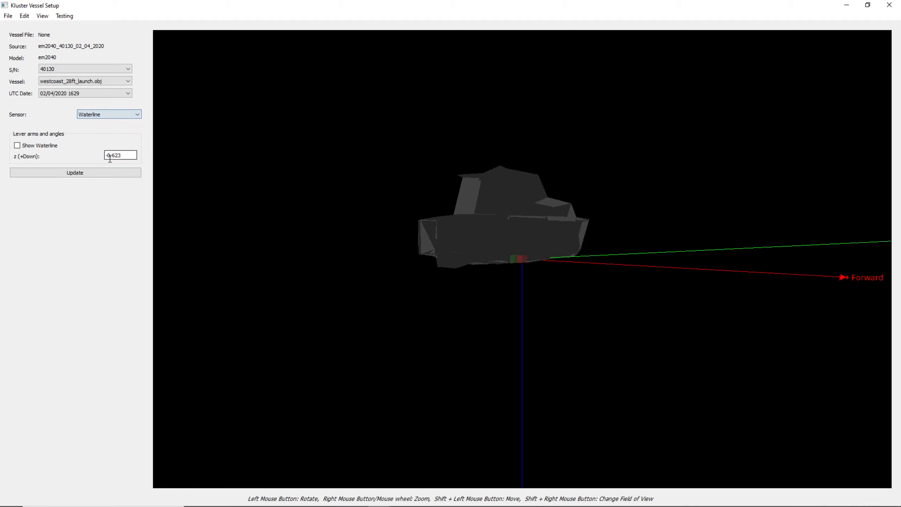
{"action": "left_click", "coordinate": [17, 146]}
{"action": "left_click_drag", "start_coordinate": [350, 217], "coordinate": [349, 236]}
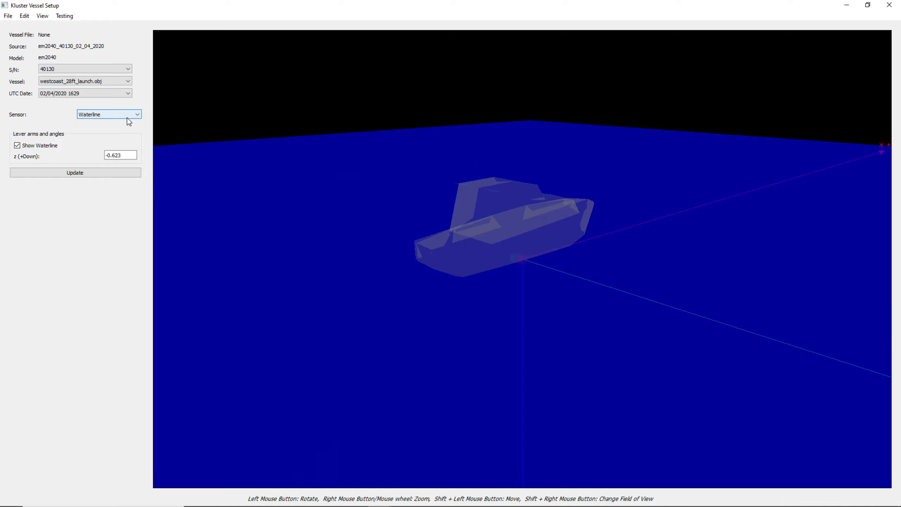
{"action": "scroll", "coordinate": [127, 119], "scroll_direction": "down", "scroll_amount": 1}
{"action": "left_click_drag", "start_coordinate": [541, 272], "coordinate": [507, 263]}
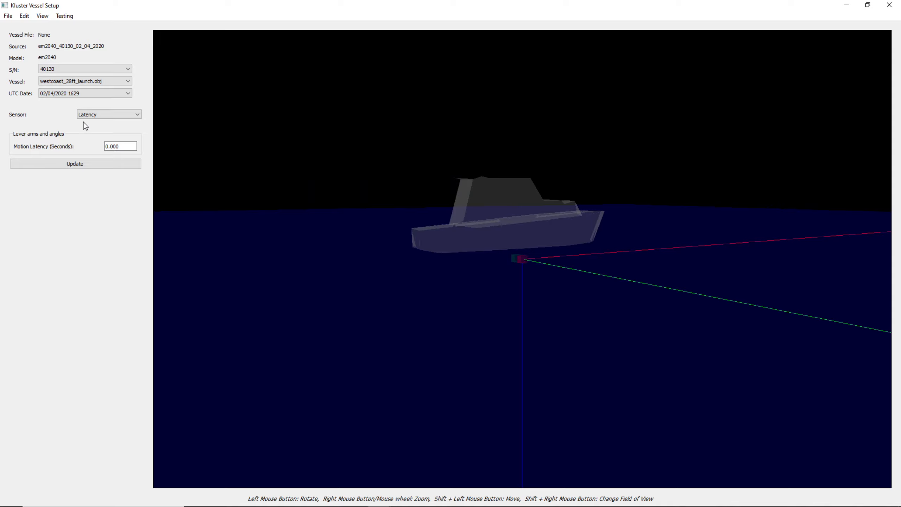
{"action": "mouse_move", "coordinate": [524, 272]}
{"action": "left_mouse_down"}
{"action": "mouse_move", "coordinate": [496, 227]}
{"action": "mouse_move", "coordinate": [542, 271]}
{"action": "mouse_move", "coordinate": [514, 264]}
{"action": "left_mouse_up"}
{"action": "mouse_move", "coordinate": [556, 286]}
{"action": "left_mouse_down"}
{"action": "mouse_move", "coordinate": [542, 258]}
{"action": "mouse_move", "coordinate": [547, 277]}
{"action": "left_mouse_up"}
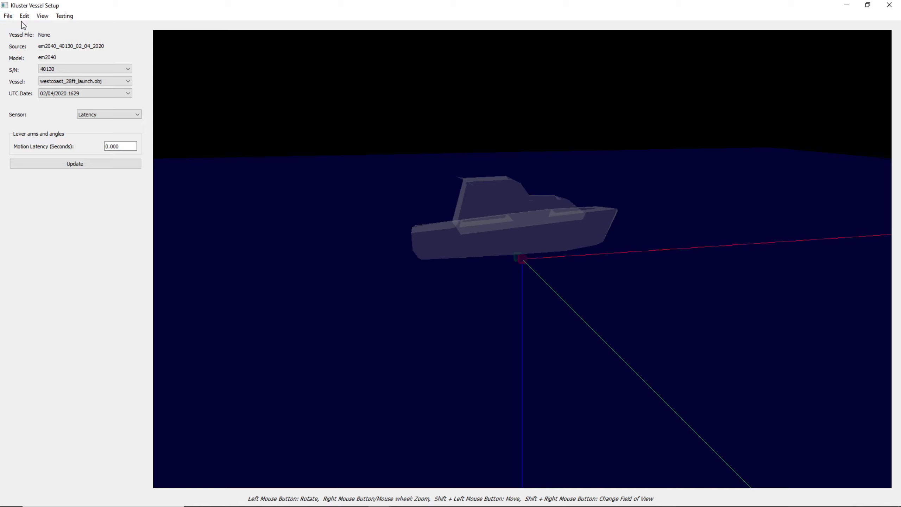
Open the lever arm settings of the Primary Antenna sensor
{"action": "left_click", "coordinate": [110, 118]}
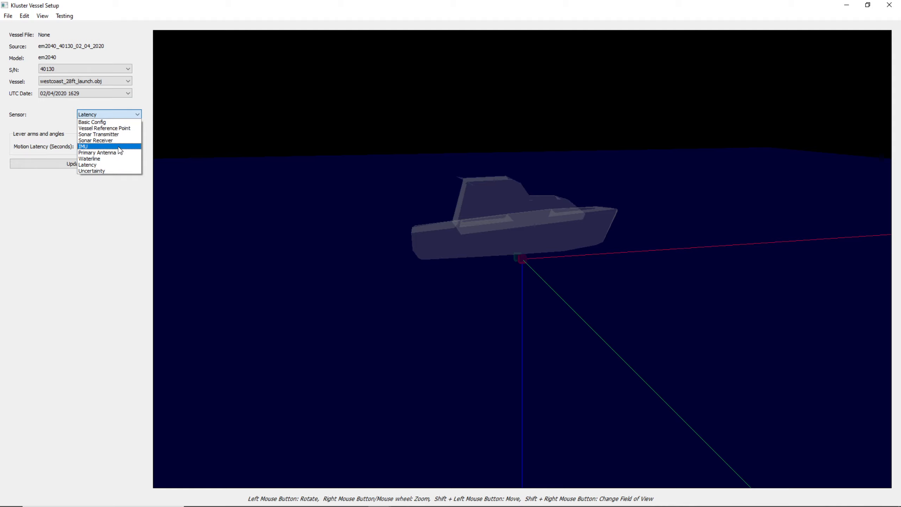
{"action": "left_click", "coordinate": [146, 2]}
{"action": "left_click", "coordinate": [112, 119]}
{"action": "left_click", "coordinate": [106, 154]}
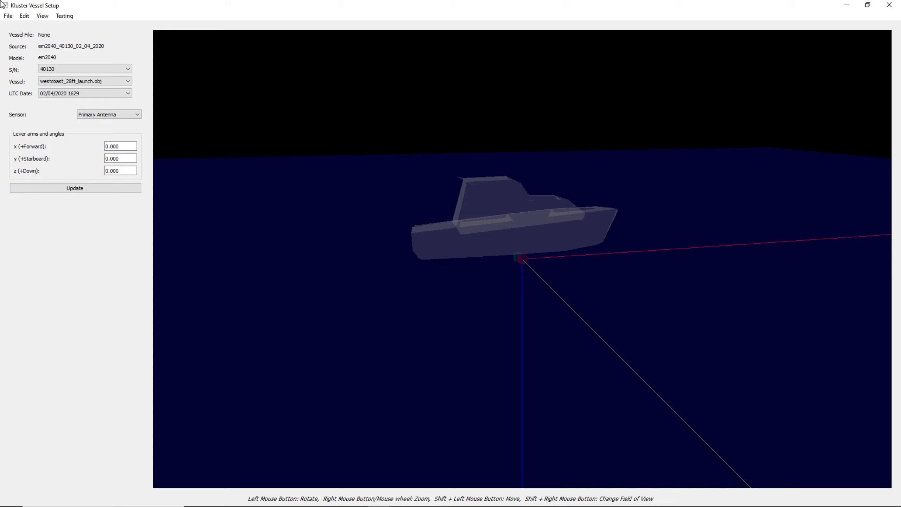
Import the sensor offsets from the POS MV file 2020_035_2801_A.000 in the 2020-035 folder
{"action": "left_click", "coordinate": [8, 16]}
{"action": "mouse_move", "coordinate": [25, 15]}
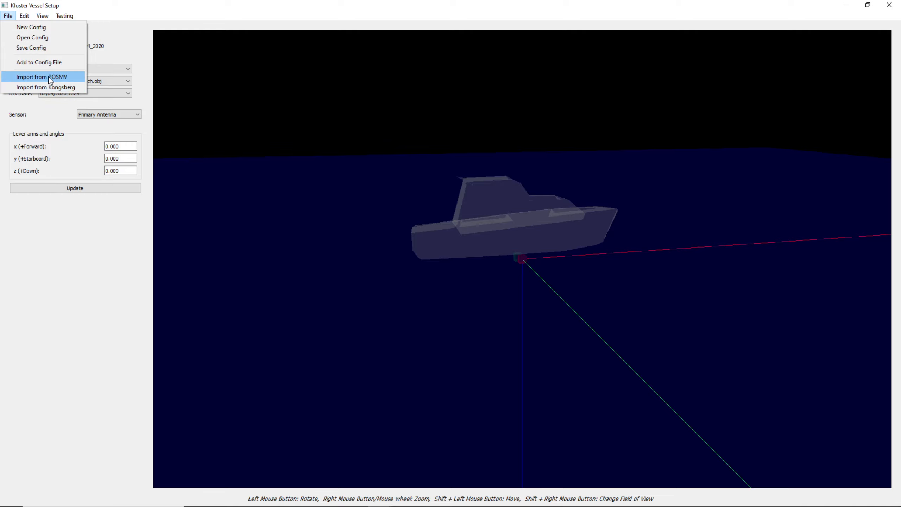
{"action": "left_click", "coordinate": [49, 77]}
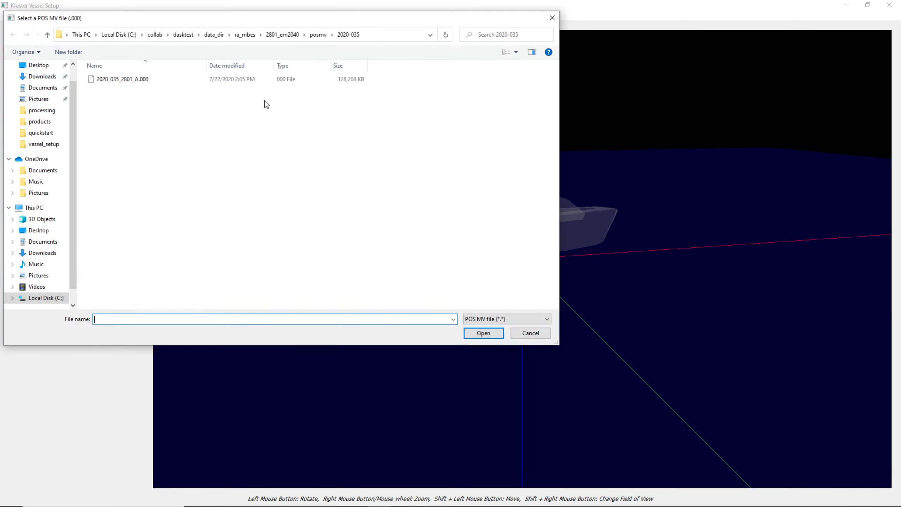
{"action": "left_click_drag", "start_coordinate": [207, 12], "coordinate": [511, 281]}
{"action": "left_click_drag", "start_coordinate": [618, 167], "coordinate": [675, 317]}
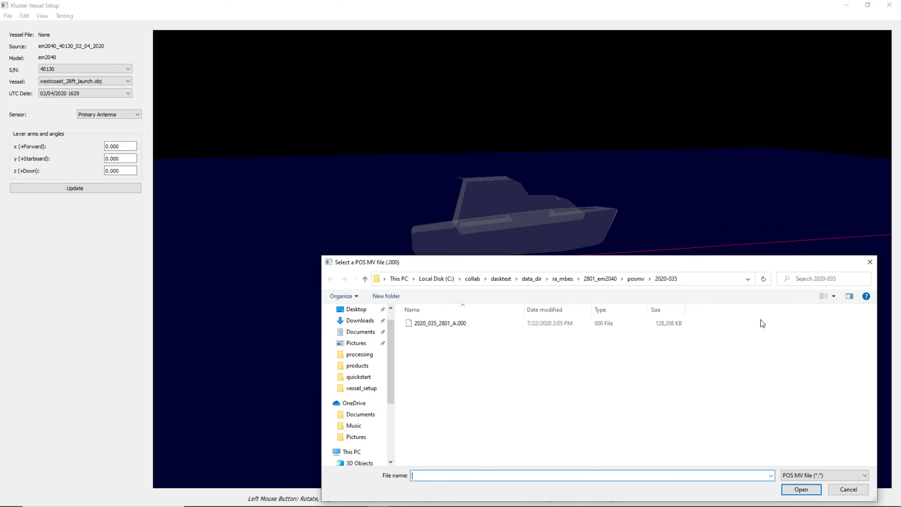
{"action": "left_click", "coordinate": [445, 325]}
{"action": "left_click_drag", "start_coordinate": [689, 263], "coordinate": [659, 208]}
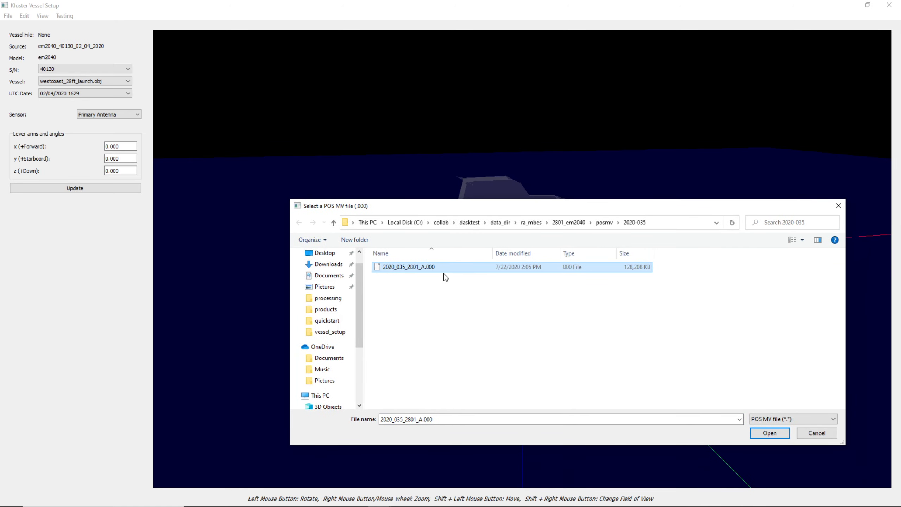
{"action": "left_click", "coordinate": [763, 433]}
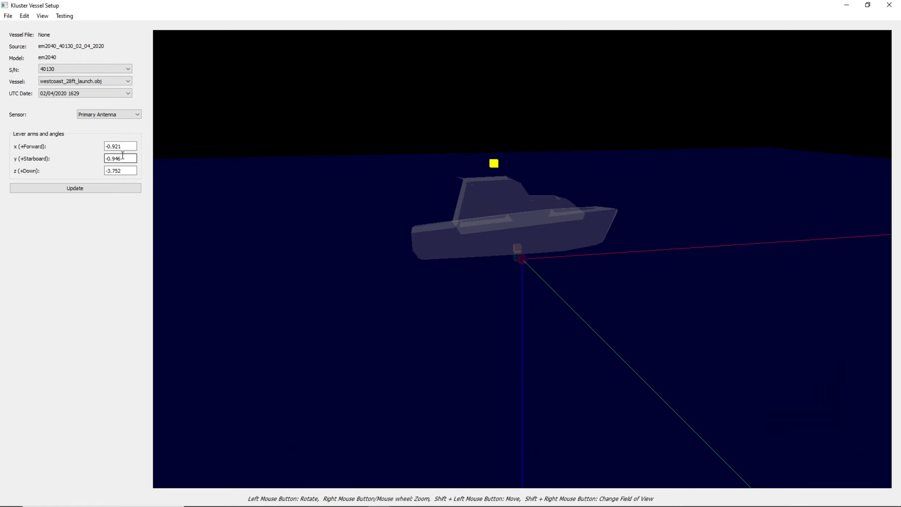
Inspect the imported antenna and sensor positions relative to the launch model from the front, side and behind
{"action": "left_click_drag", "start_coordinate": [433, 248], "coordinate": [514, 243]}
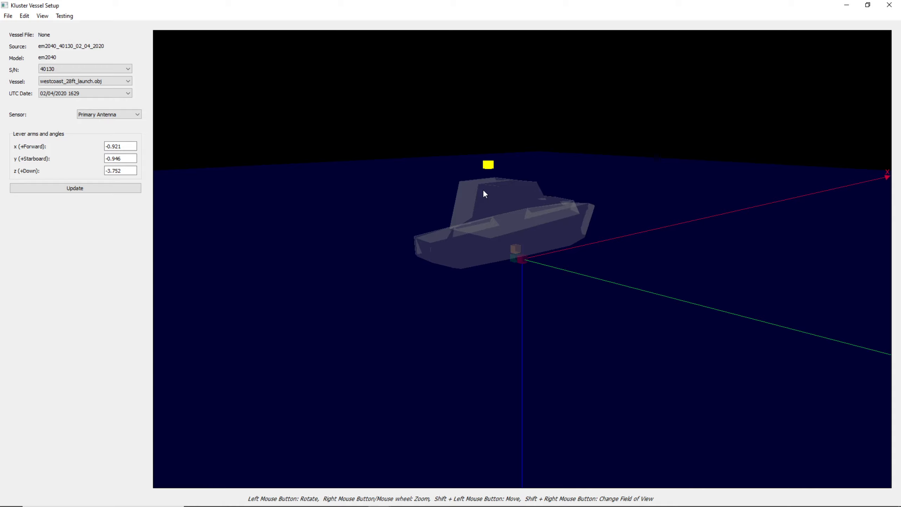
{"action": "left_click_drag", "start_coordinate": [571, 243], "coordinate": [624, 250]}
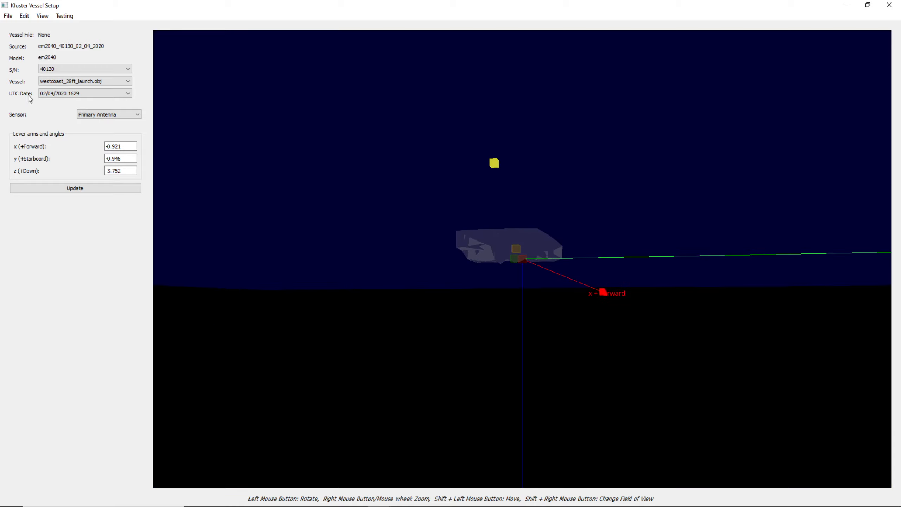
{"action": "left_click_drag", "start_coordinate": [353, 230], "coordinate": [417, 224]}
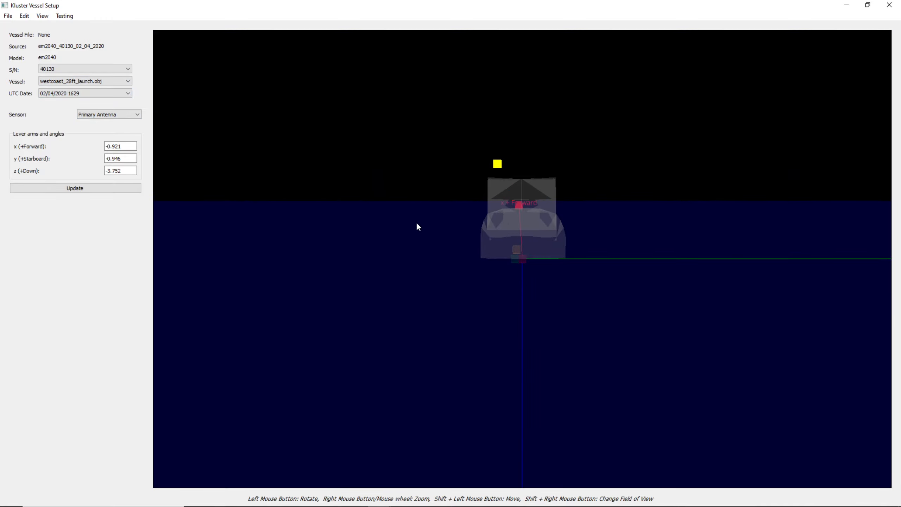
{"action": "left_click_drag", "start_coordinate": [502, 145], "coordinate": [536, 249]}
{"action": "left_click_drag", "start_coordinate": [597, 192], "coordinate": [559, 280]}
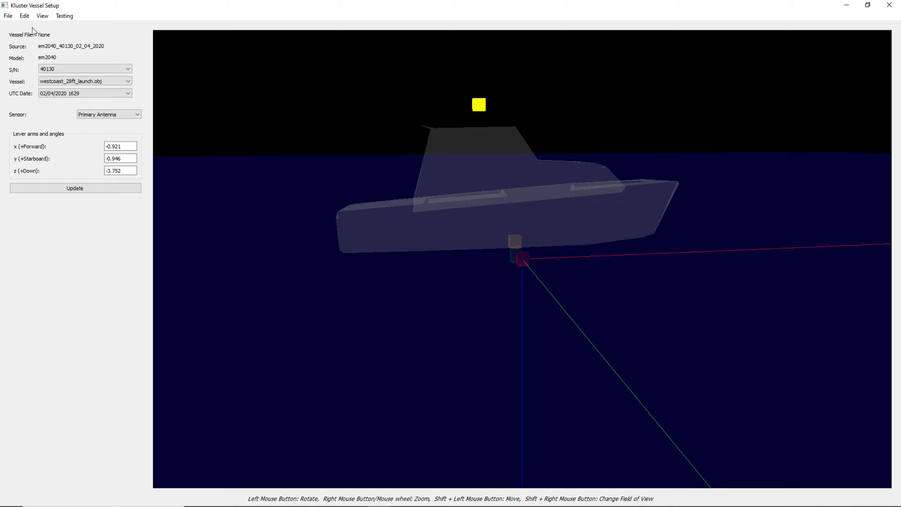
{"action": "left_click", "coordinate": [25, 15]}
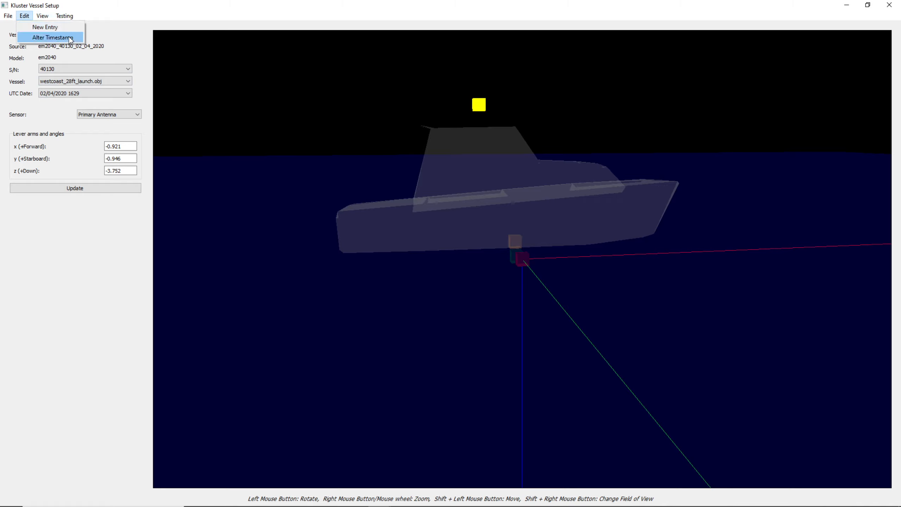
{"action": "left_click", "coordinate": [131, 9]}
{"action": "left_click", "coordinate": [96, 94]}
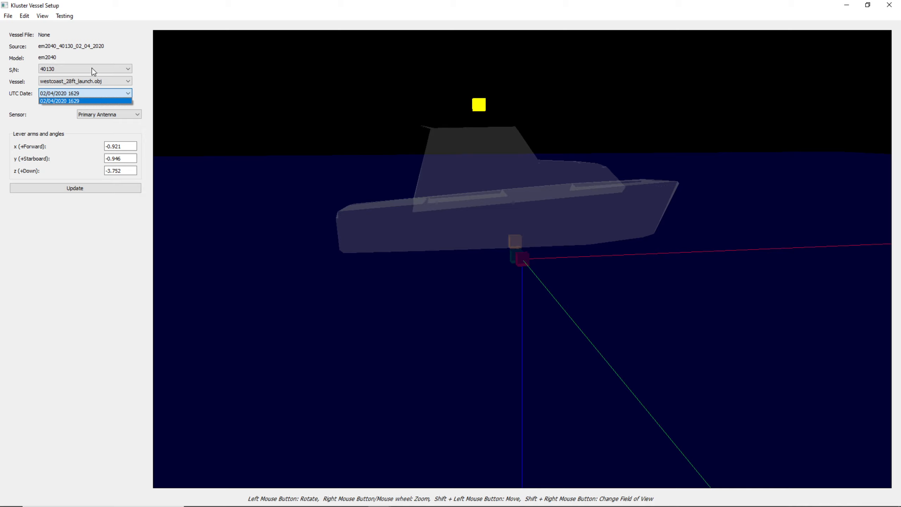
{"action": "left_click", "coordinate": [69, 69]}
{"action": "left_click", "coordinate": [68, 69]}
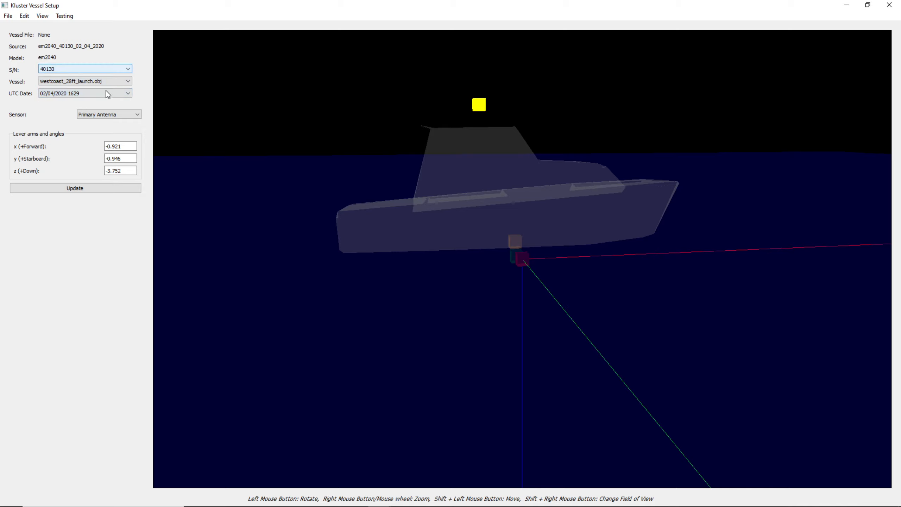
{"action": "left_click", "coordinate": [83, 116]}
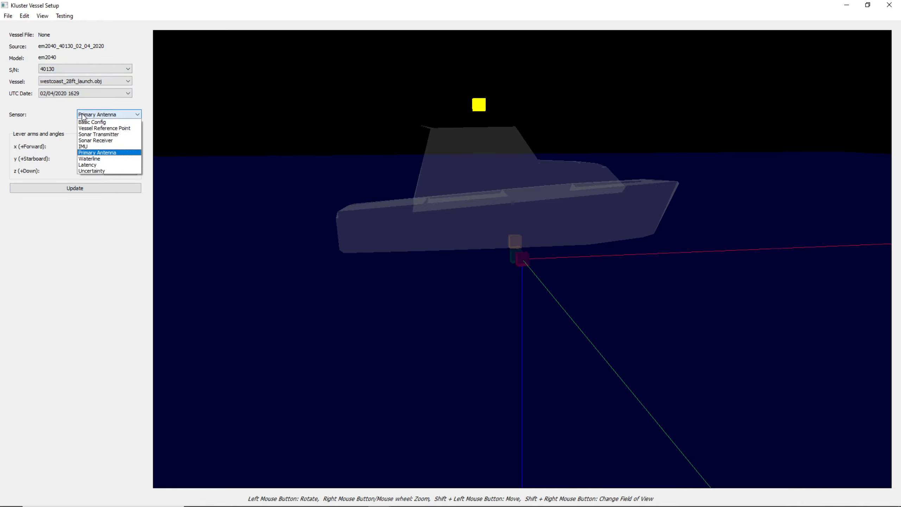
{"action": "left_click", "coordinate": [84, 117]}
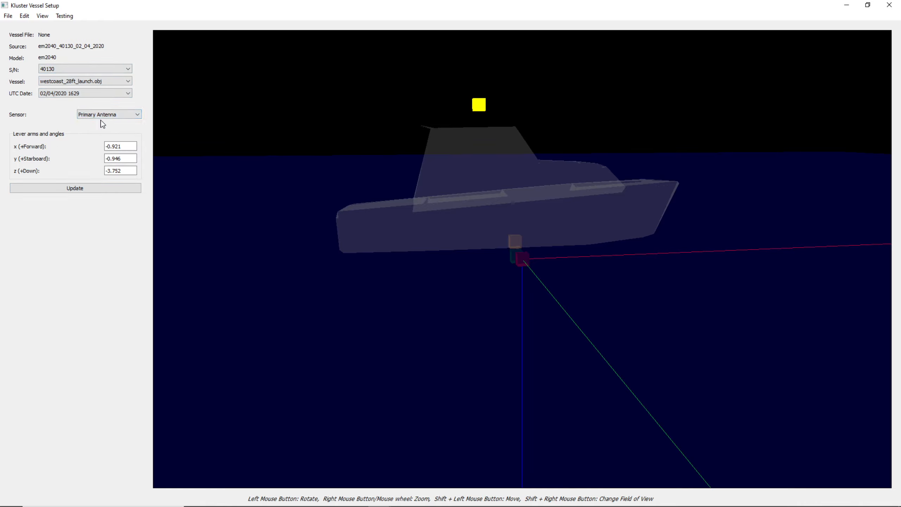
Close the vessel setup, saving the changes as updated multibeam data offsets instead of a new vessel file
{"action": "left_click_drag", "start_coordinate": [403, 4], "coordinate": [442, 107]}
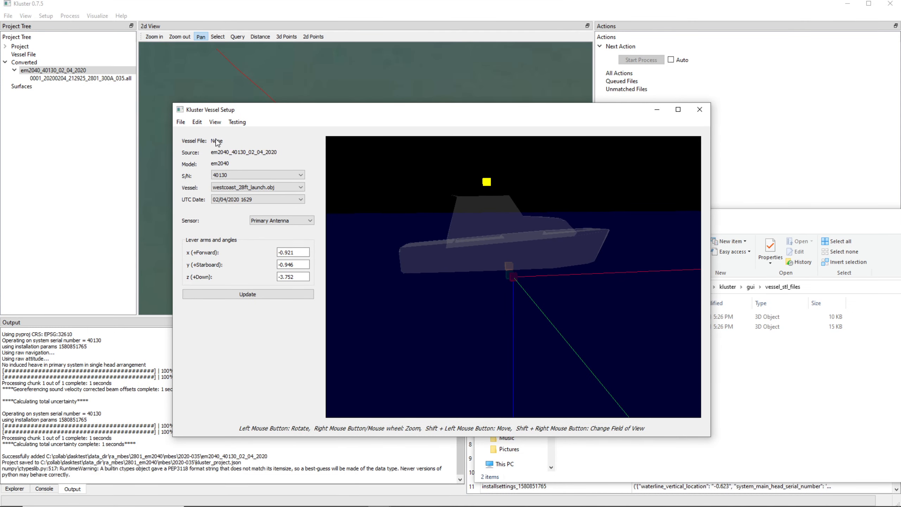
{"action": "left_click_drag", "start_coordinate": [641, 113], "coordinate": [586, 77]}
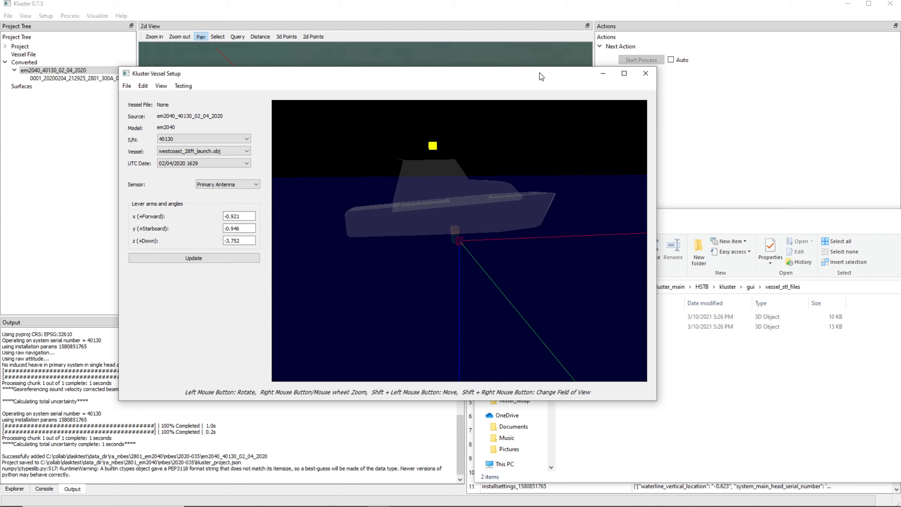
{"action": "left_click", "coordinate": [644, 75]}
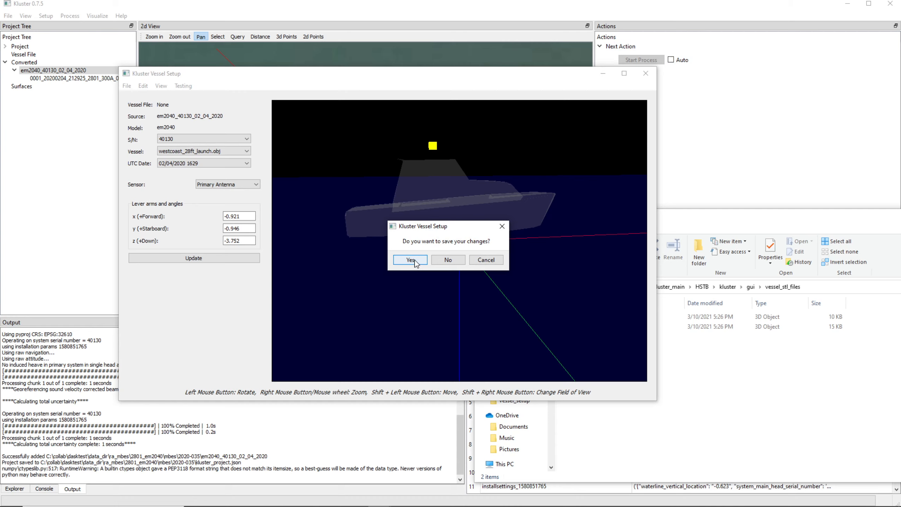
{"action": "left_click", "coordinate": [414, 261]}
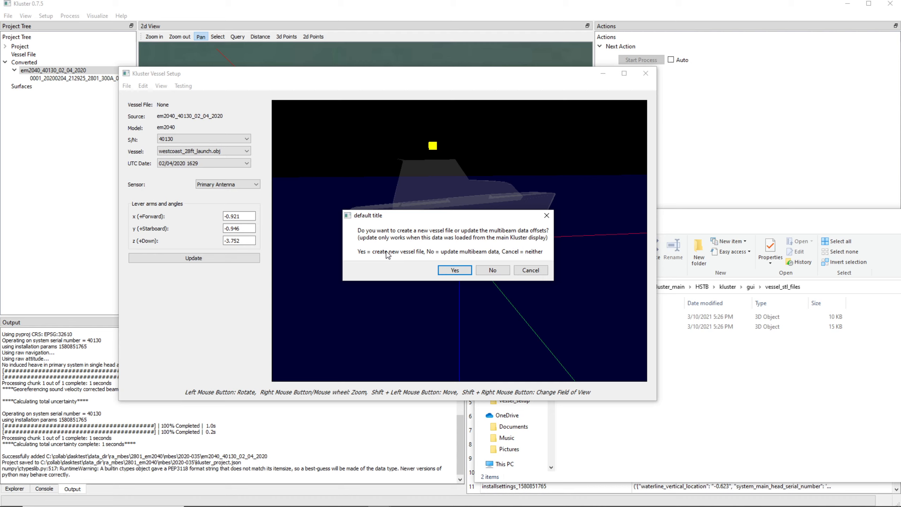
{"action": "left_click", "coordinate": [486, 270]}
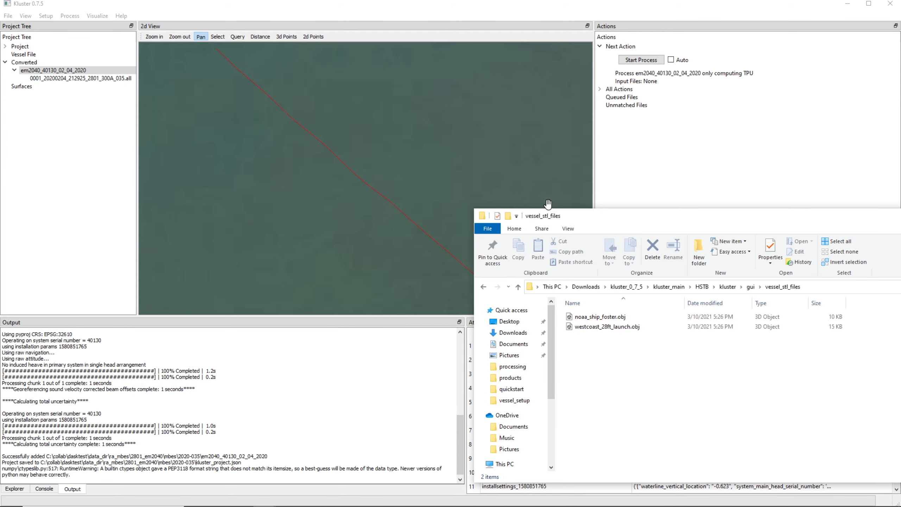
Return to the main Kluster window and run the pending TPU computation for em2040_40130_02_04_2020
{"action": "left_click", "coordinate": [618, 3]}
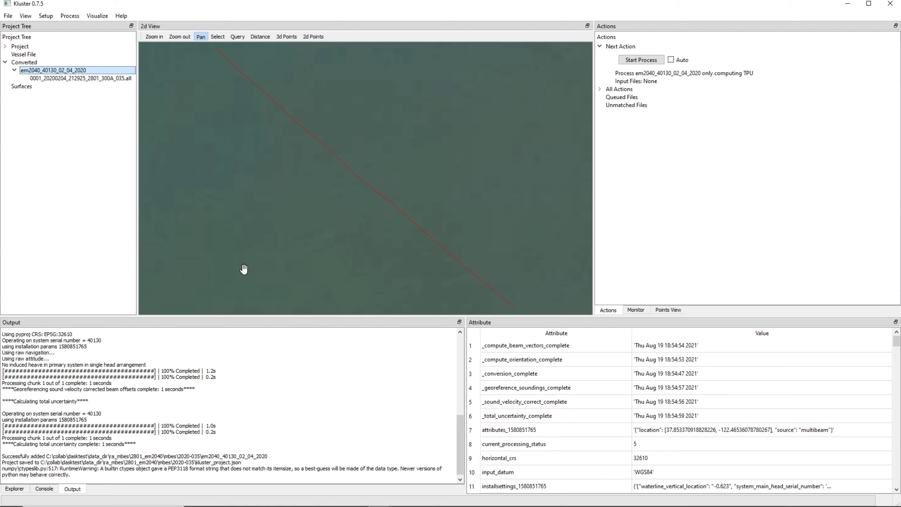
{"action": "mouse_move", "coordinate": [686, 76]}
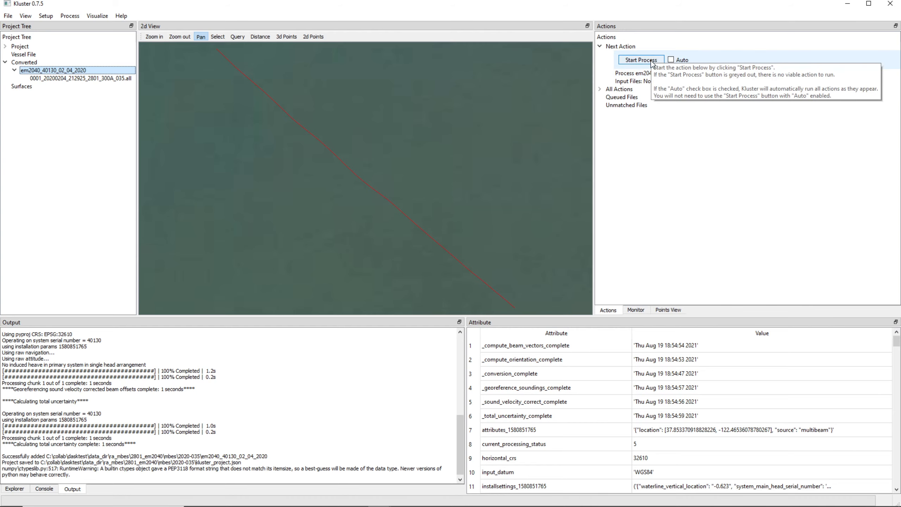
{"action": "left_click", "coordinate": [637, 60]}
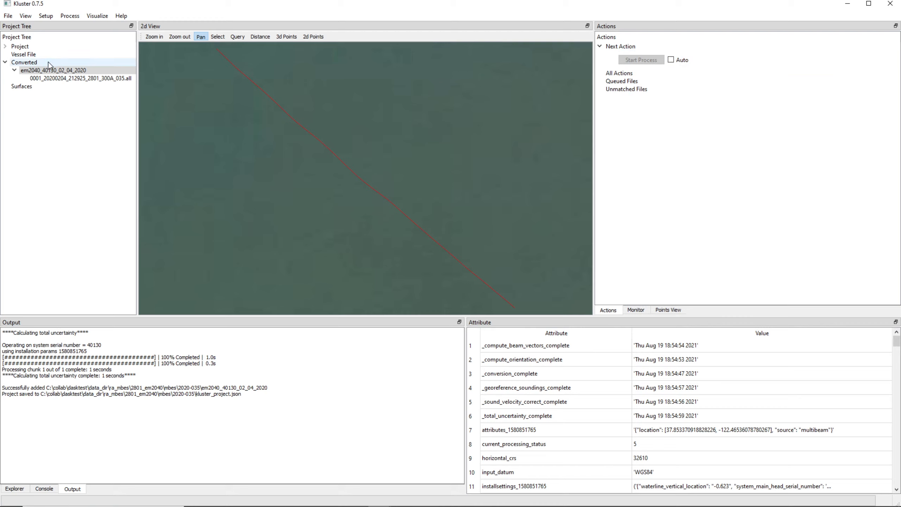
{"action": "mouse_move", "coordinate": [707, 64]}
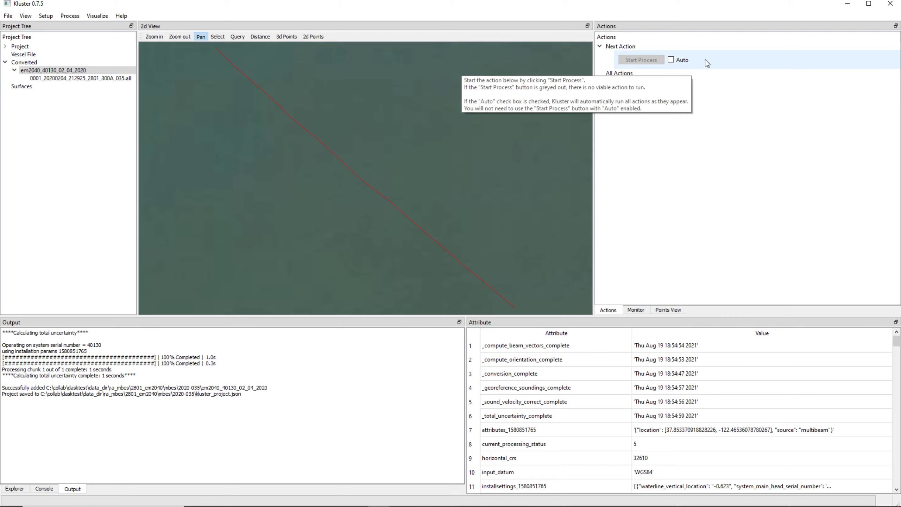
Reopen the vessel offsets for em2040_40130_02_04_2020 and examine the saved vessel and sensor layout in 3D
{"action": "left_click", "coordinate": [70, 73]}
{"action": "left_click", "coordinate": [46, 16]}
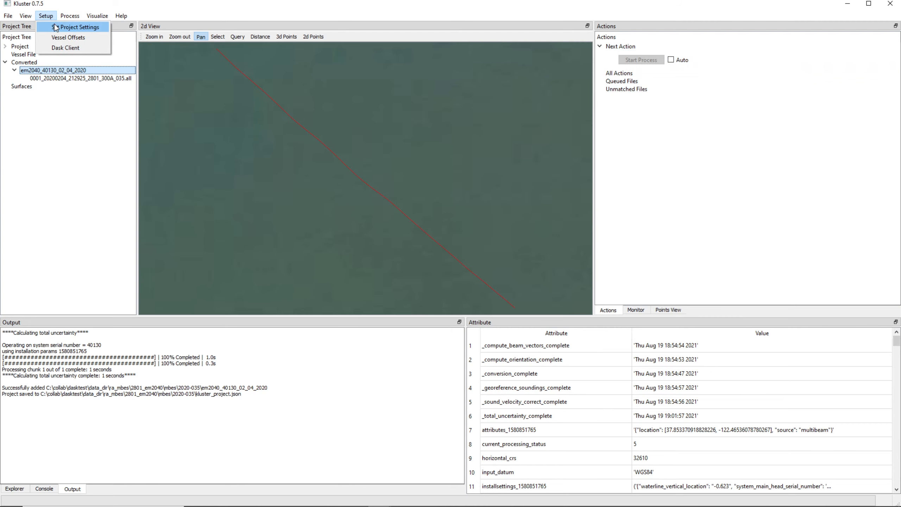
{"action": "left_click", "coordinate": [61, 37]}
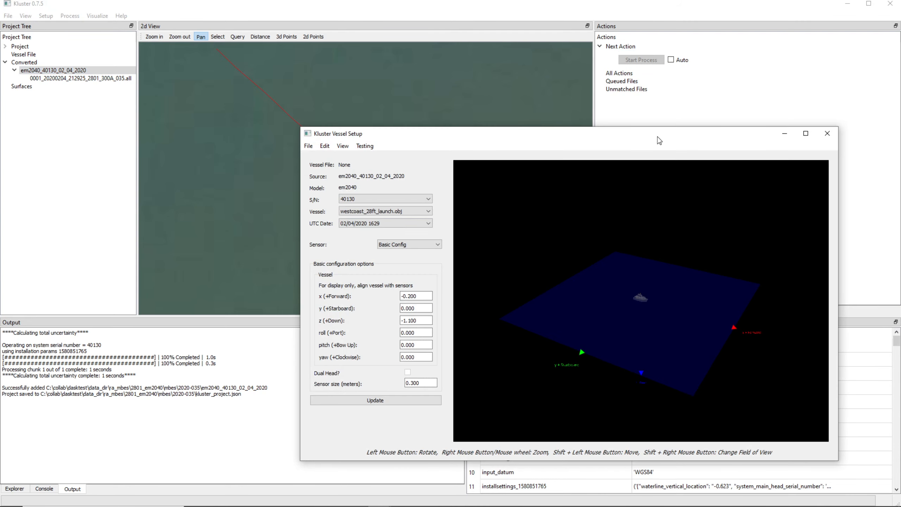
{"action": "left_click_drag", "start_coordinate": [658, 137], "coordinate": [571, 97]}
{"action": "scroll", "coordinate": [571, 294], "scroll_direction": "up", "scroll_amount": 10}
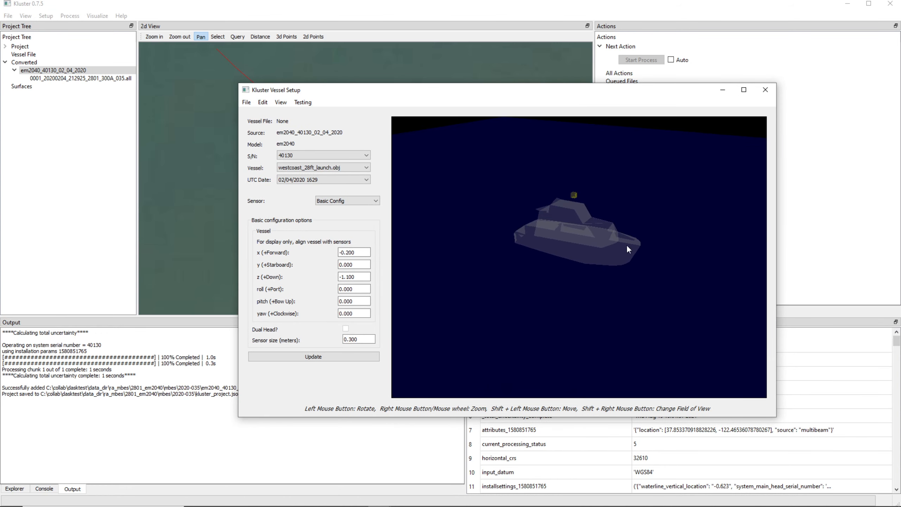
{"action": "left_click_drag", "start_coordinate": [636, 270], "coordinate": [688, 263]}
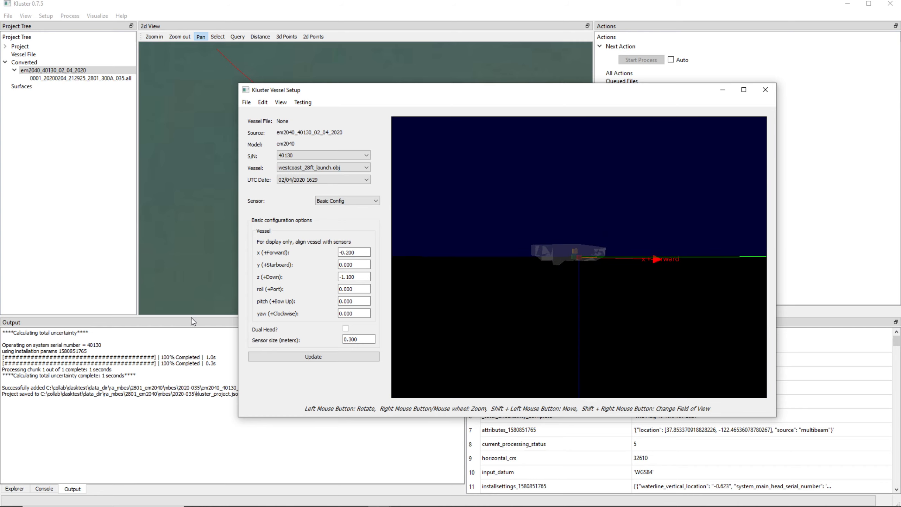
Set the waterline z offset to -0.700 in the vessel setup and apply the update
{"action": "left_click", "coordinate": [358, 201]}
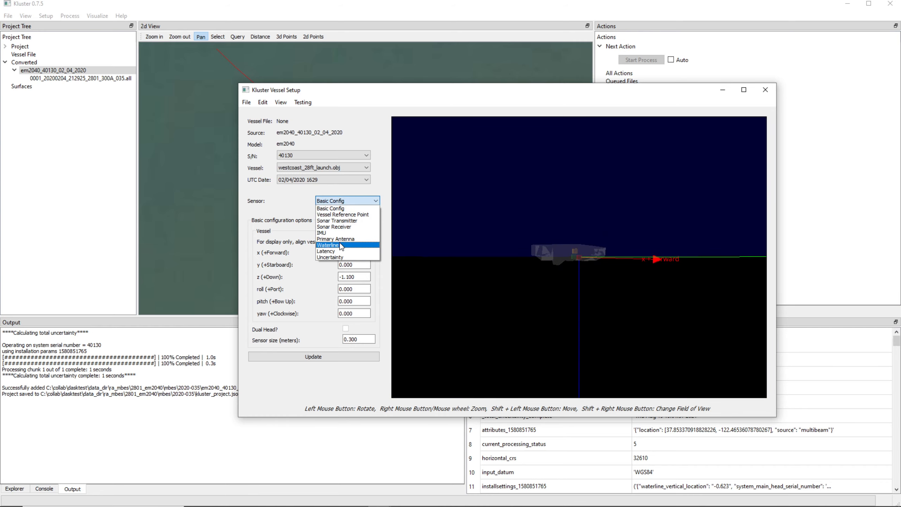
{"action": "left_click", "coordinate": [341, 245]}
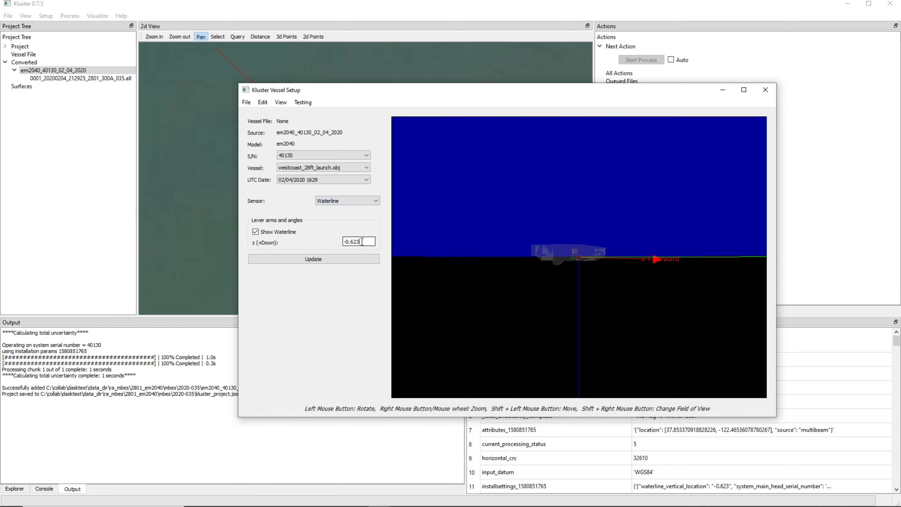
{"action": "left_click_drag", "start_coordinate": [368, 242], "coordinate": [352, 242]}
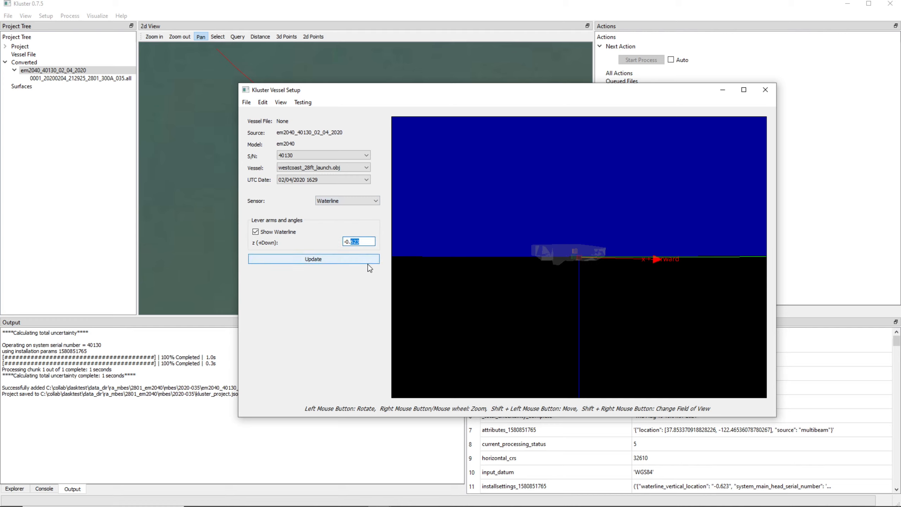
{"action": "type", "text": "7"}
{"action": "left_click", "coordinate": [313, 259]}
Close the vessel setup, saving the waterline change to the multibeam data offsets, and reprocess em2040_40130_02_04_2020 starting with sound velocity
{"action": "left_click", "coordinate": [766, 90]}
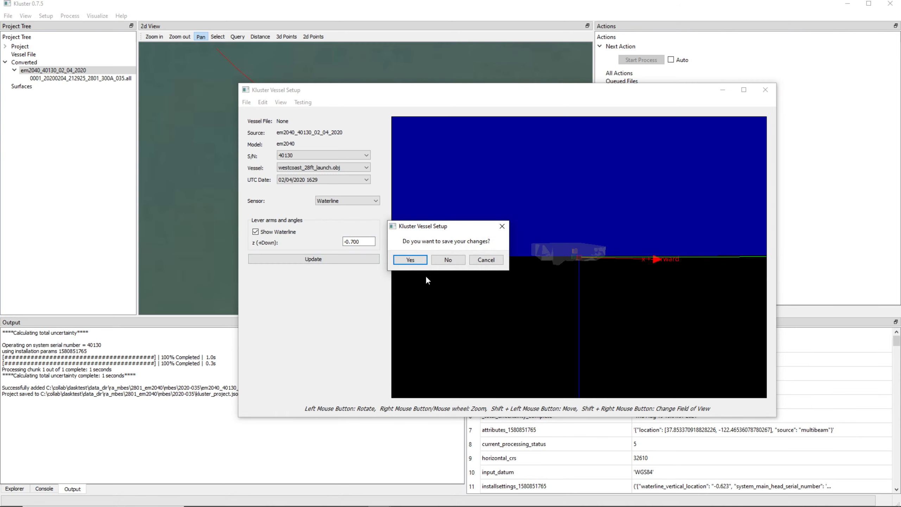
{"action": "left_click", "coordinate": [419, 260]}
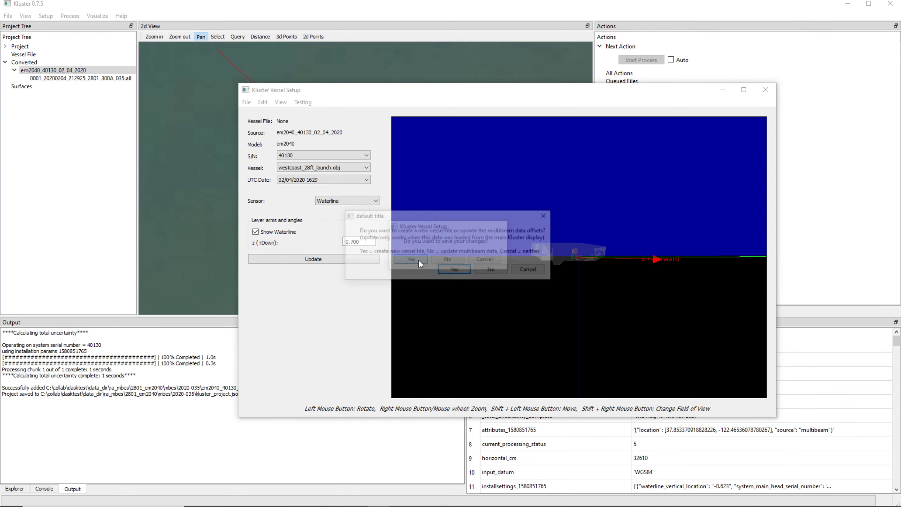
{"action": "left_click", "coordinate": [493, 271]}
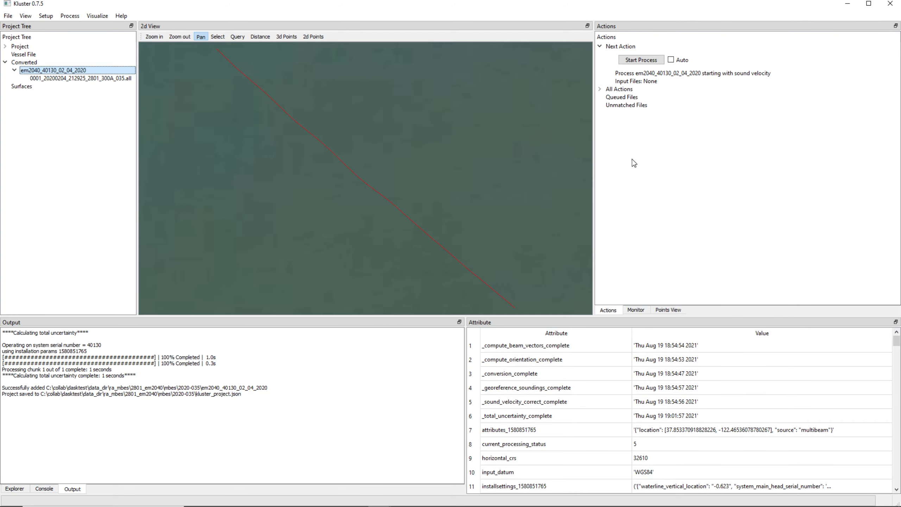
{"action": "mouse_move", "coordinate": [756, 73]}
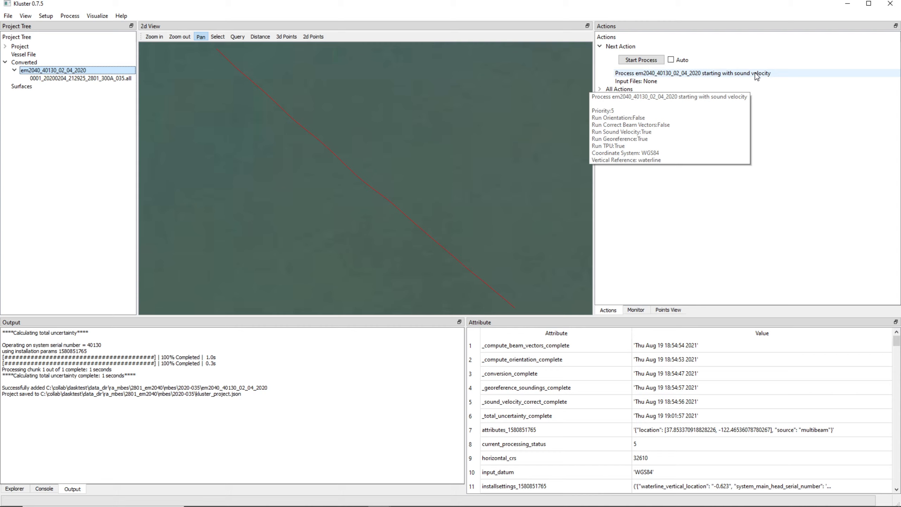
{"action": "left_click", "coordinate": [641, 60]}
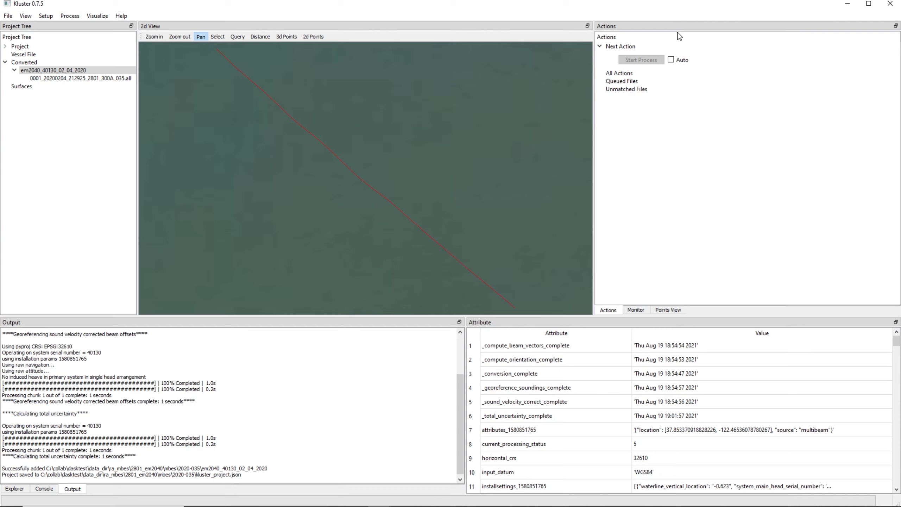
Reopen the vessel offsets for em2040_40130_02_04_2020, set the roll sensor error uncertainty to 0.002 degrees and apply the update
{"action": "left_click", "coordinate": [54, 70]}
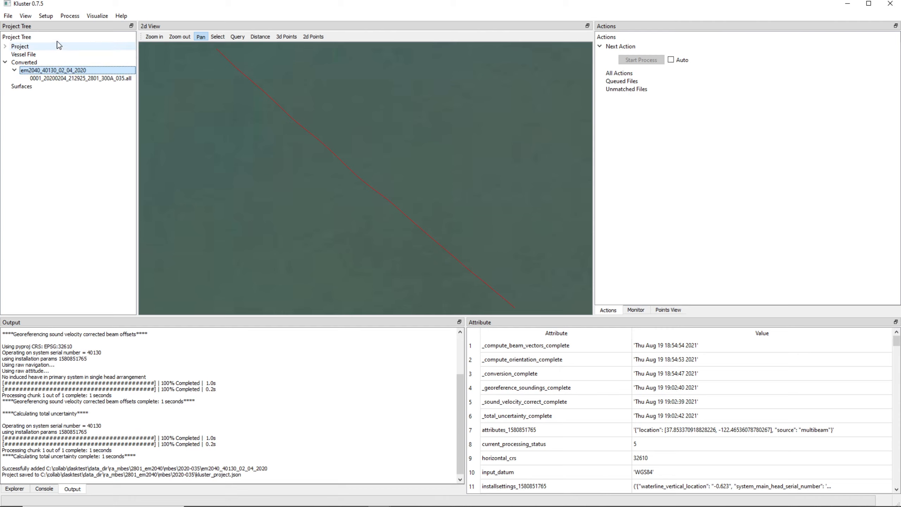
{"action": "left_click", "coordinate": [46, 15]}
{"action": "left_click", "coordinate": [60, 40]}
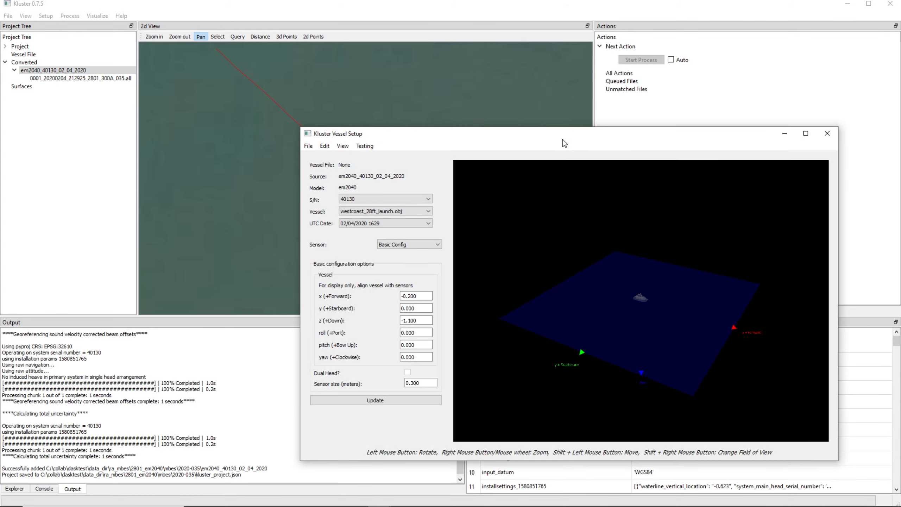
{"action": "left_click_drag", "start_coordinate": [565, 149], "coordinate": [410, 89]}
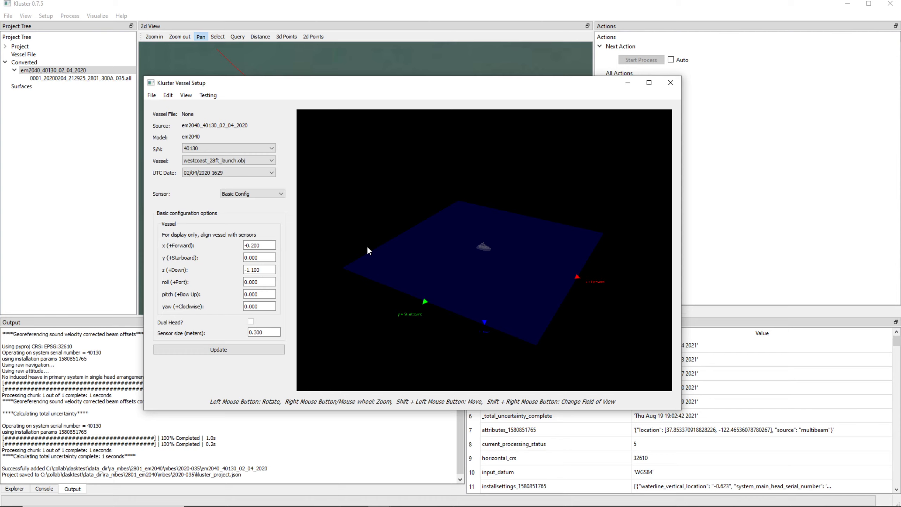
{"action": "left_click", "coordinate": [260, 195]}
{"action": "left_click", "coordinate": [258, 197]}
{"action": "left_click", "coordinate": [254, 194]}
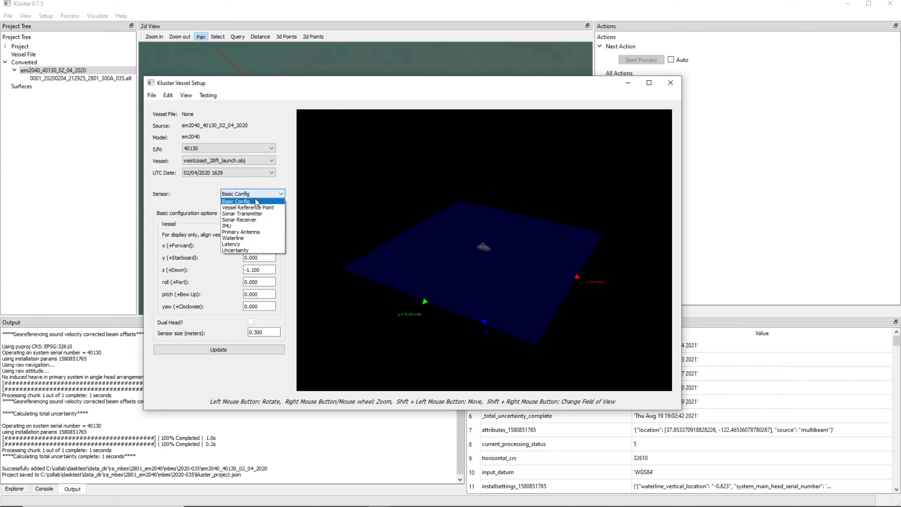
{"action": "left_click", "coordinate": [252, 250]}
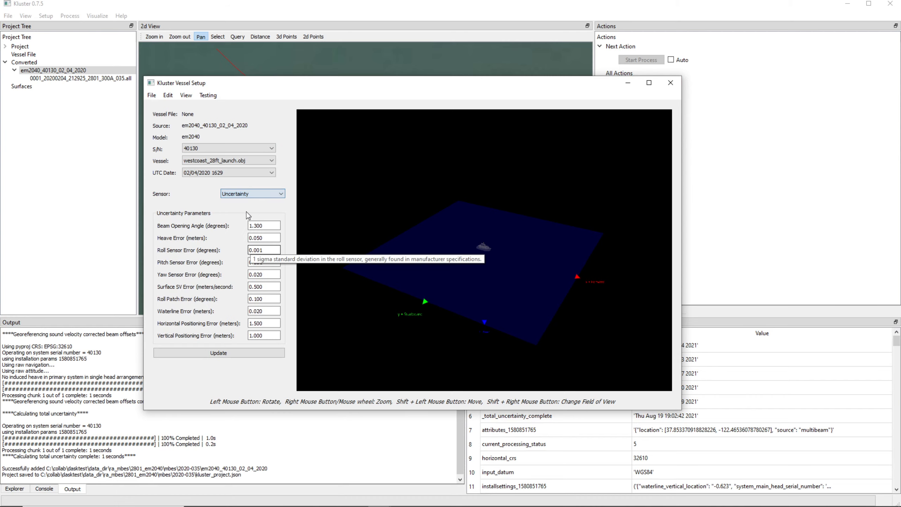
{"action": "left_click_drag", "start_coordinate": [269, 252], "coordinate": [260, 250]}
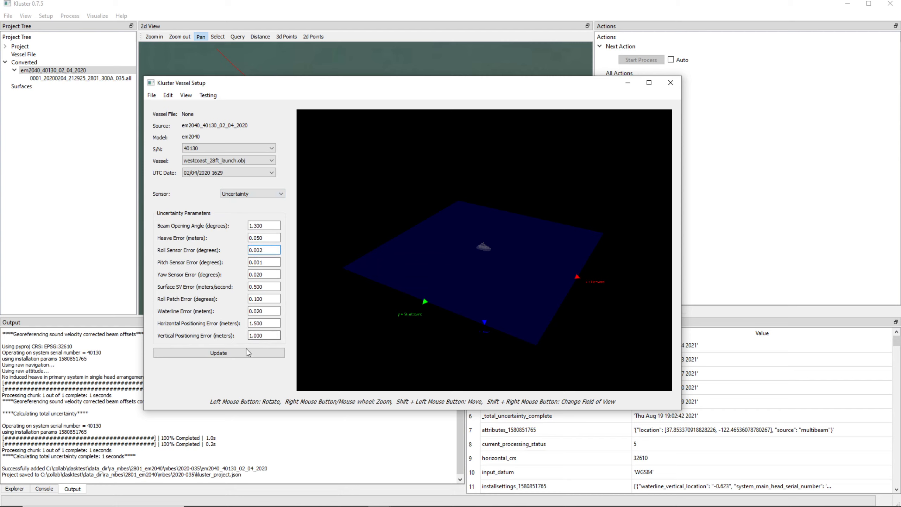
{"action": "left_click", "coordinate": [231, 353]}
Close the vessel setup, saving the uncertainty change to the multibeam data, and run the resulting TPU computation
{"action": "left_click", "coordinate": [671, 82]}
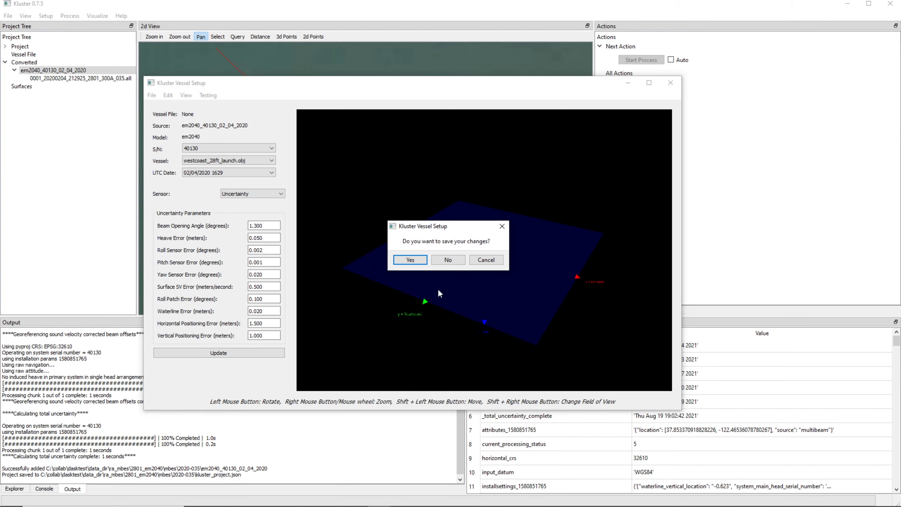
{"action": "left_click", "coordinate": [410, 260]}
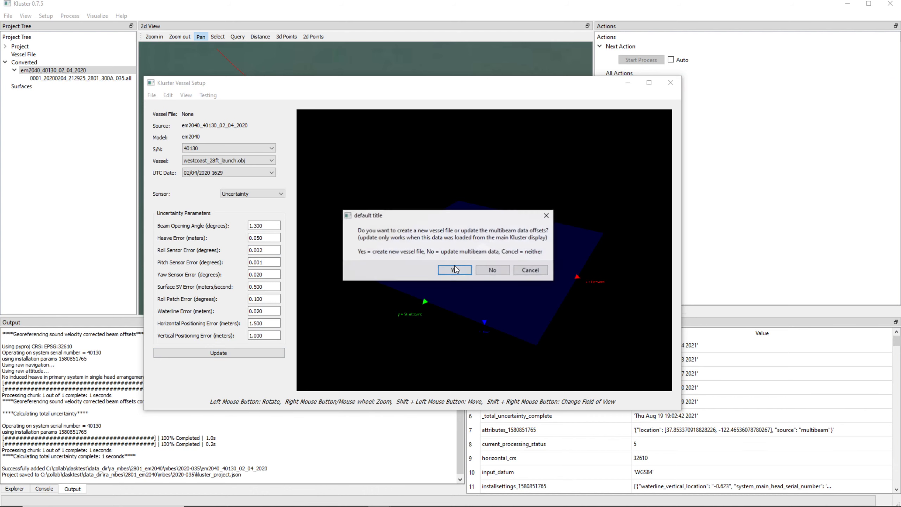
{"action": "left_click", "coordinate": [490, 271]}
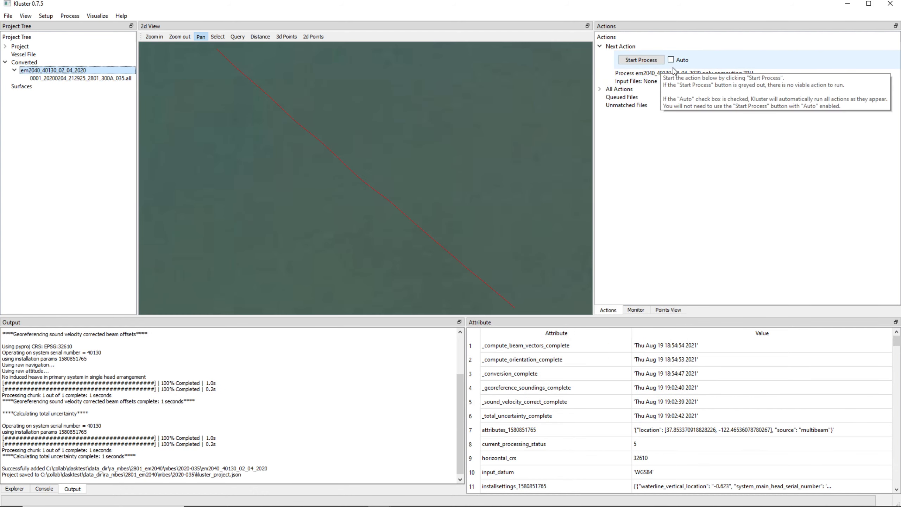
{"action": "left_click", "coordinate": [648, 59]}
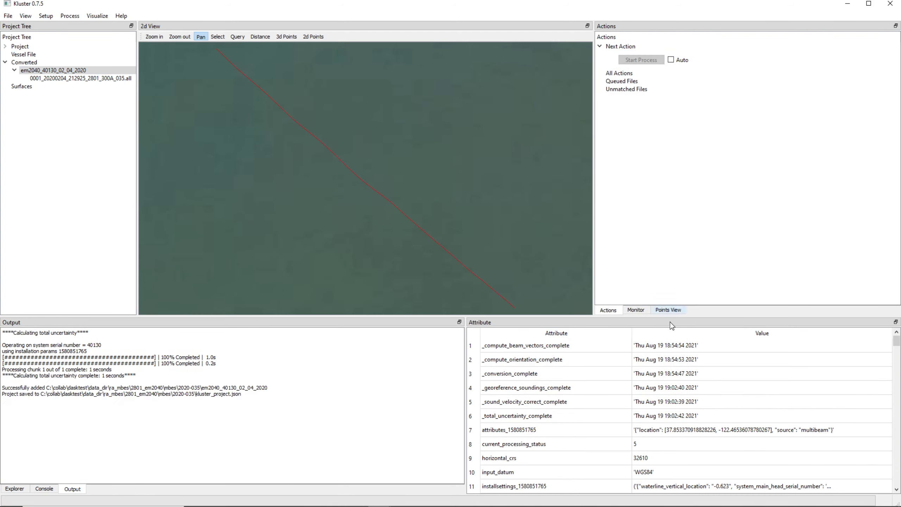
Enlarge the attribute table and find the xyzrph record of em2040_40130_02_04_2020
{"action": "left_click_drag", "start_coordinate": [669, 317], "coordinate": [667, 227]}
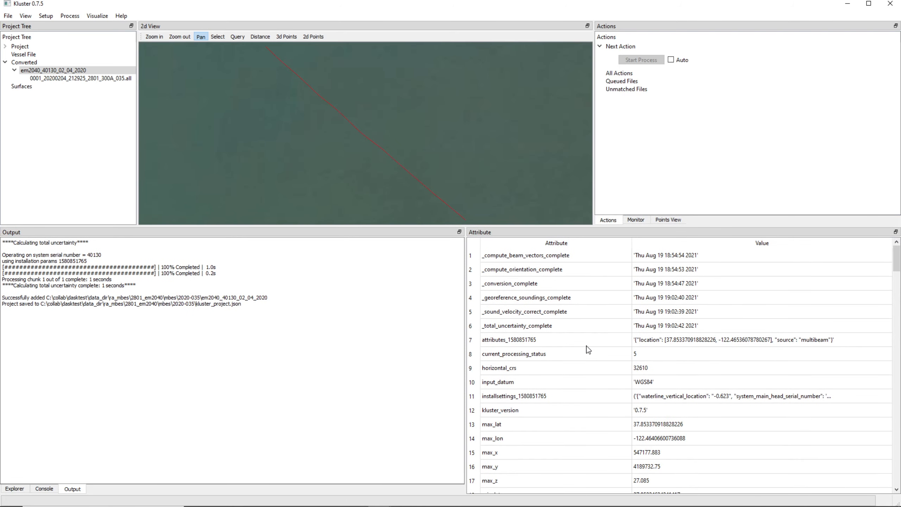
{"action": "scroll", "coordinate": [590, 351], "scroll_direction": "down", "scroll_amount": 18}
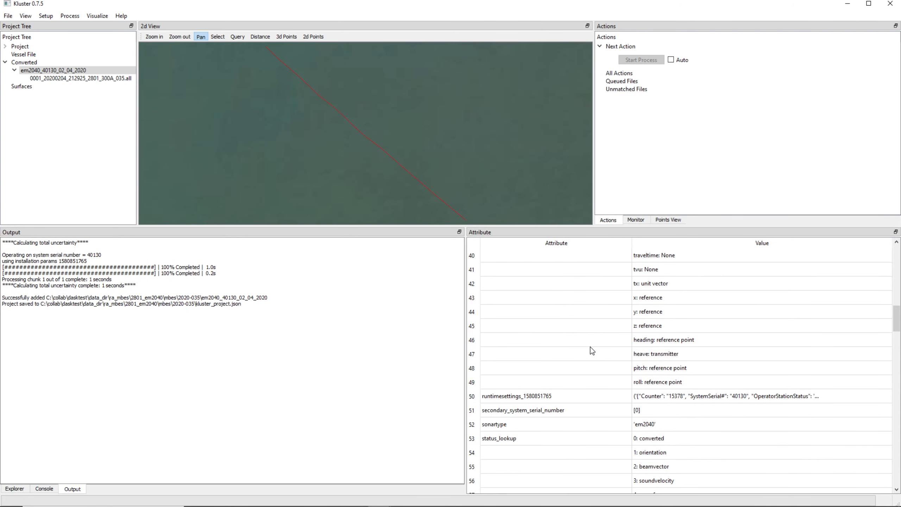
{"action": "scroll", "coordinate": [591, 351], "scroll_direction": "down", "scroll_amount": 5}
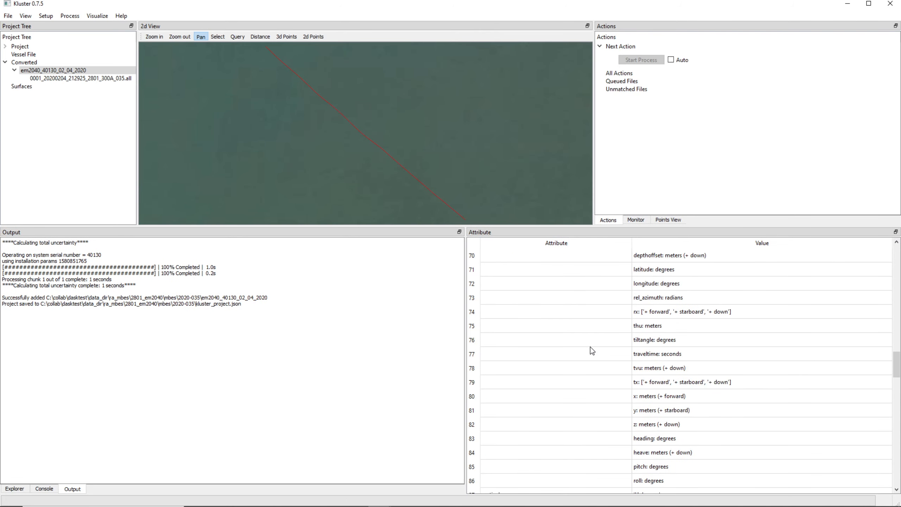
{"action": "left_click", "coordinate": [70, 71]}
{"action": "scroll", "coordinate": [654, 405], "scroll_direction": "down", "scroll_amount": 4}
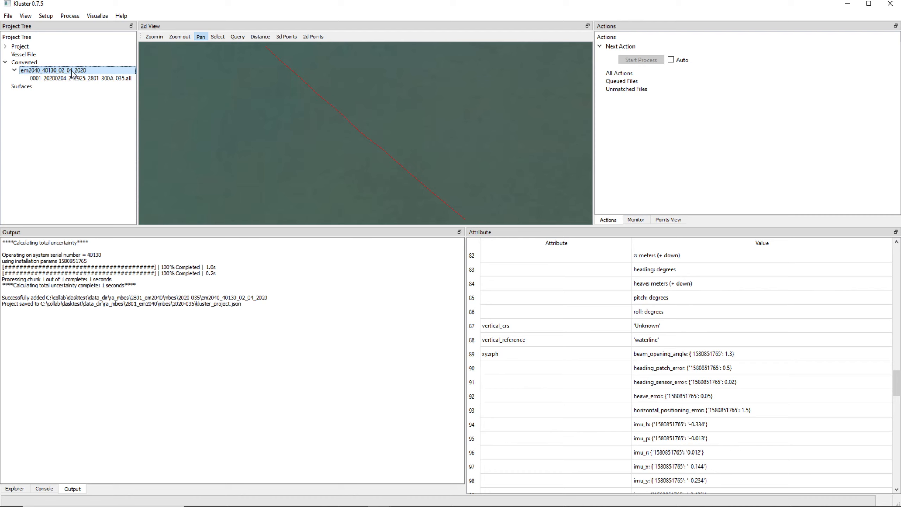
{"action": "scroll", "coordinate": [543, 362], "scroll_direction": "down", "scroll_amount": 2}
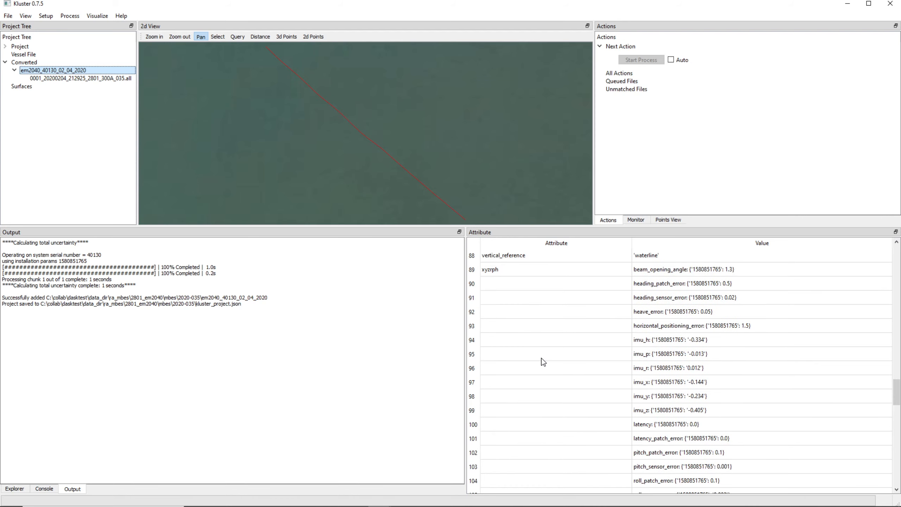
{"action": "left_click", "coordinate": [499, 269]}
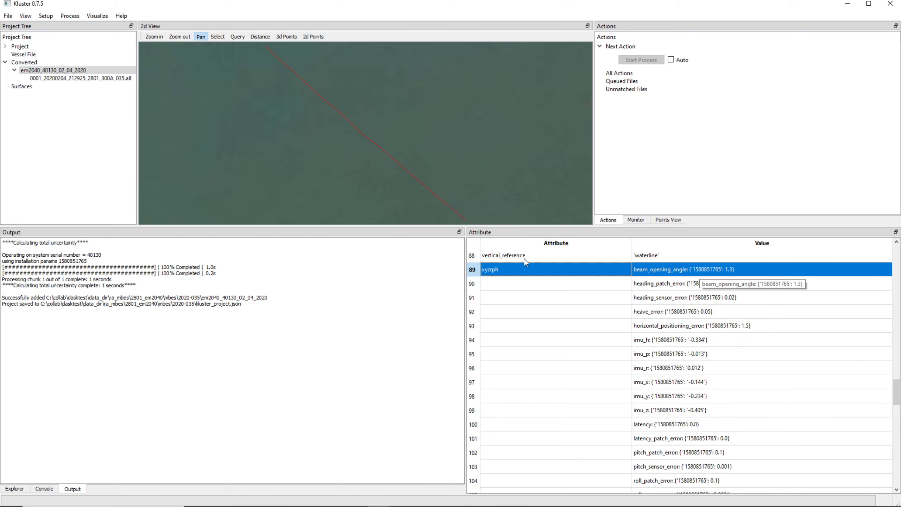
Examine the saved sensor offsets, angles and uncertainty values in the xyzrph record and compare them with the surrounding attributes
{"action": "scroll", "coordinate": [703, 327], "scroll_direction": "down", "scroll_amount": 16}
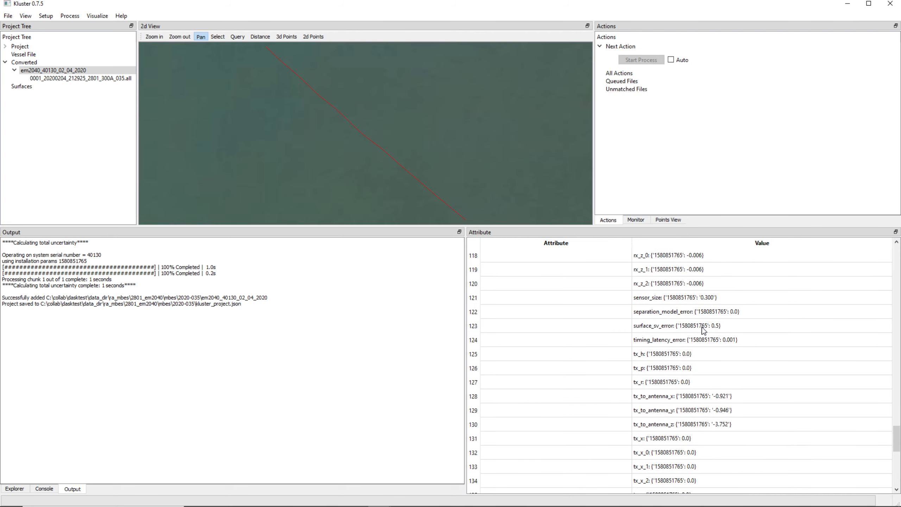
{"action": "scroll", "coordinate": [703, 328], "scroll_direction": "down", "scroll_amount": 2}
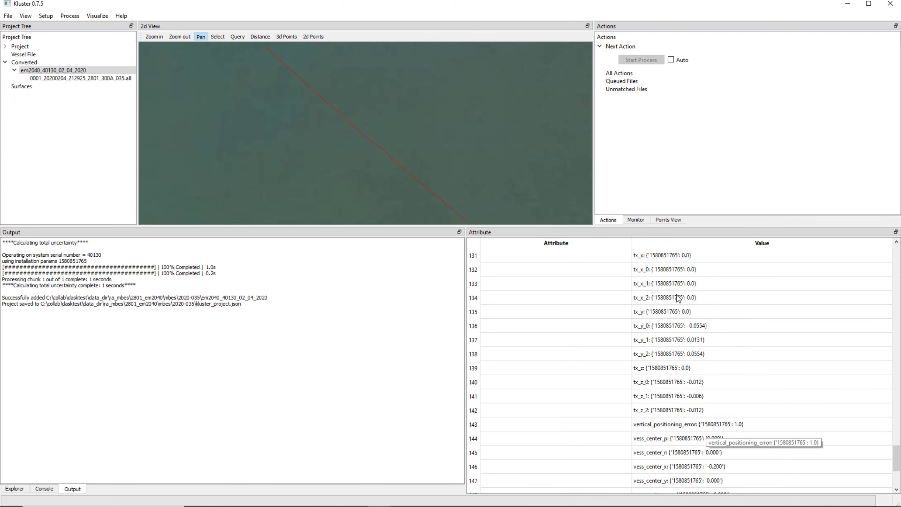
{"action": "scroll", "coordinate": [671, 298], "scroll_direction": "up", "scroll_amount": 12}
{"action": "scroll", "coordinate": [638, 324], "scroll_direction": "up", "scroll_amount": 7}
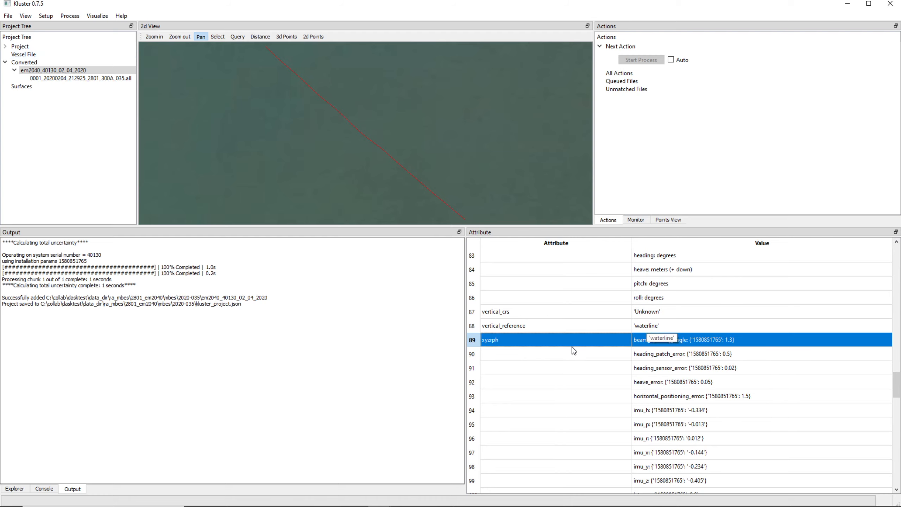
{"action": "scroll", "coordinate": [574, 350], "scroll_direction": "down", "scroll_amount": 12}
{"action": "scroll", "coordinate": [574, 350], "scroll_direction": "up", "scroll_amount": 11}
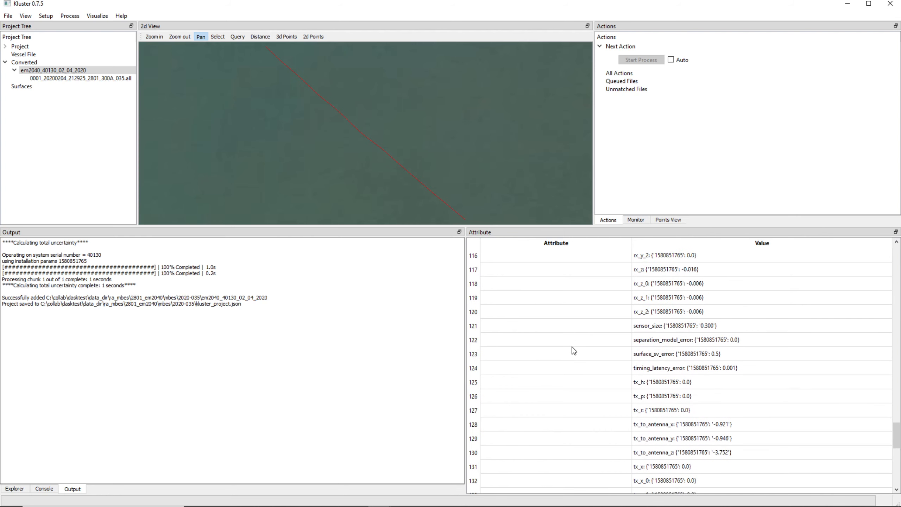
{"action": "scroll", "coordinate": [574, 351], "scroll_direction": "up", "scroll_amount": 17}
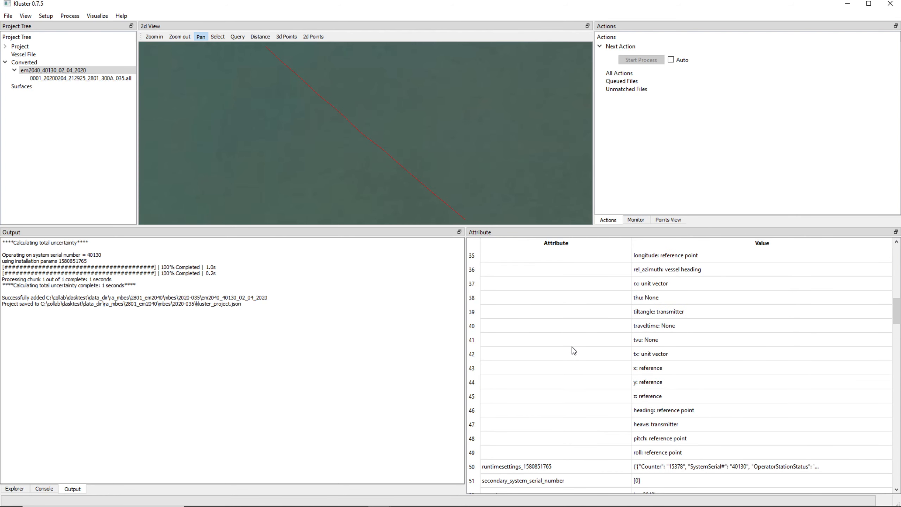
{"action": "scroll", "coordinate": [574, 350], "scroll_direction": "down", "scroll_amount": 2}
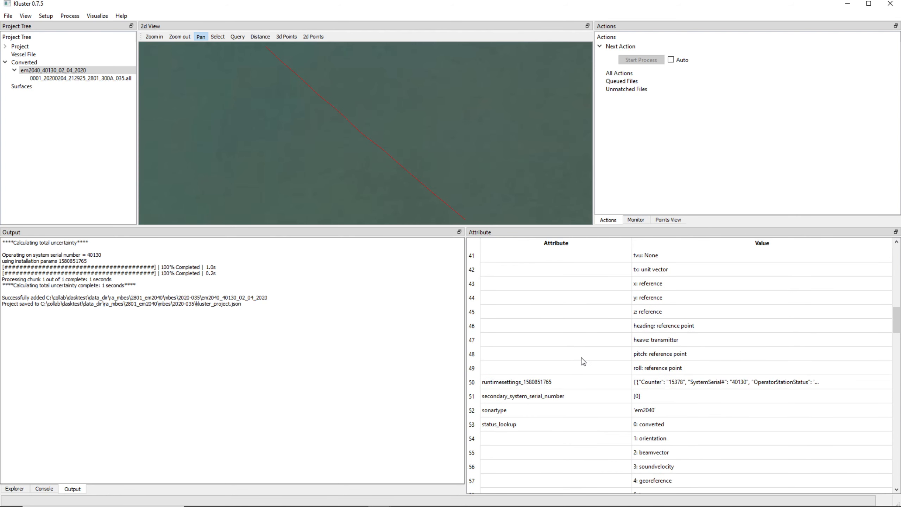
{"action": "scroll", "coordinate": [577, 362], "scroll_direction": "down", "scroll_amount": 5}
{"action": "scroll", "coordinate": [577, 363], "scroll_direction": "down", "scroll_amount": 9}
{"action": "left_click", "coordinate": [577, 363]}
{"action": "scroll", "coordinate": [576, 363], "scroll_direction": "down", "scroll_amount": 2}
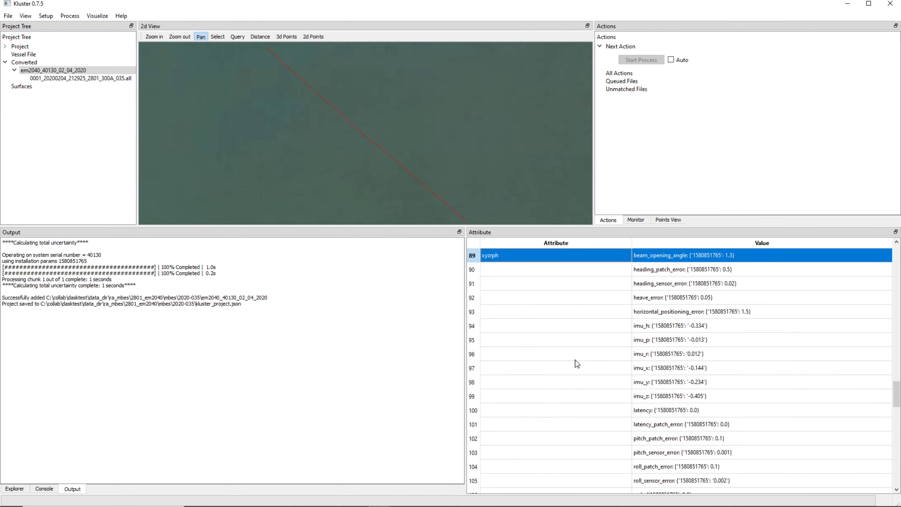